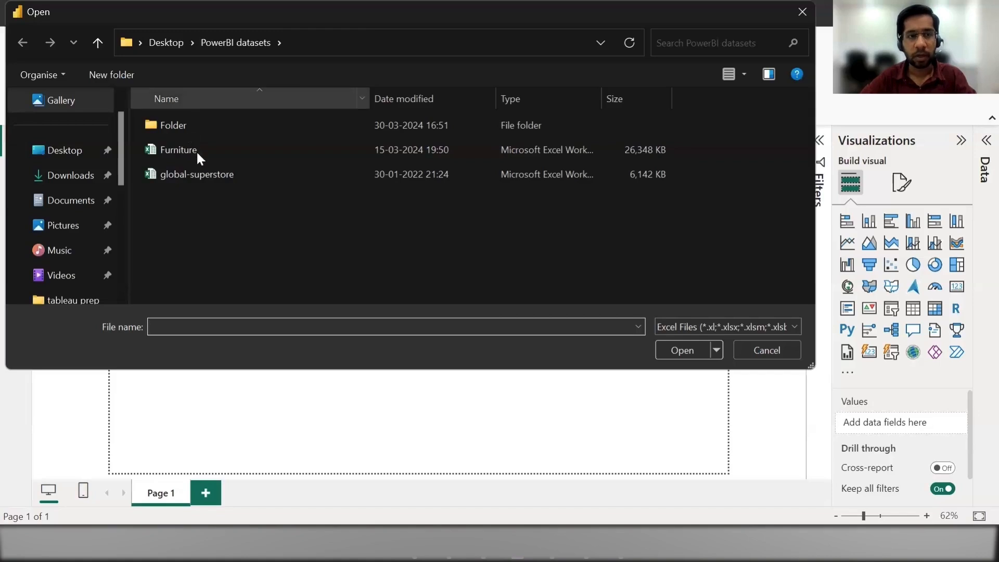
Step: Import the Orders, People and Returns sheets from the global-superstore workbook and open them for transformation in Power Query Editor
click(206, 174)
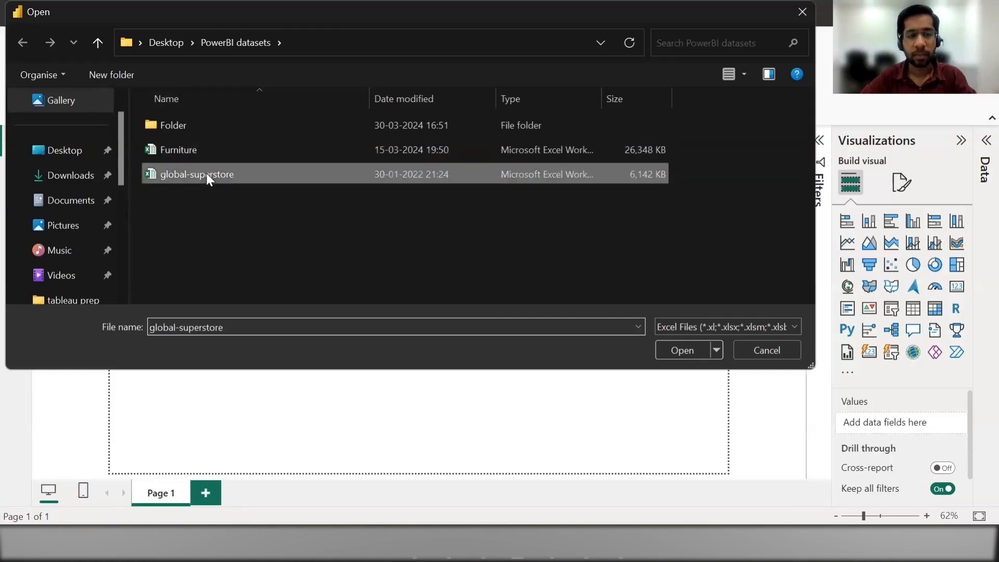
click(692, 349)
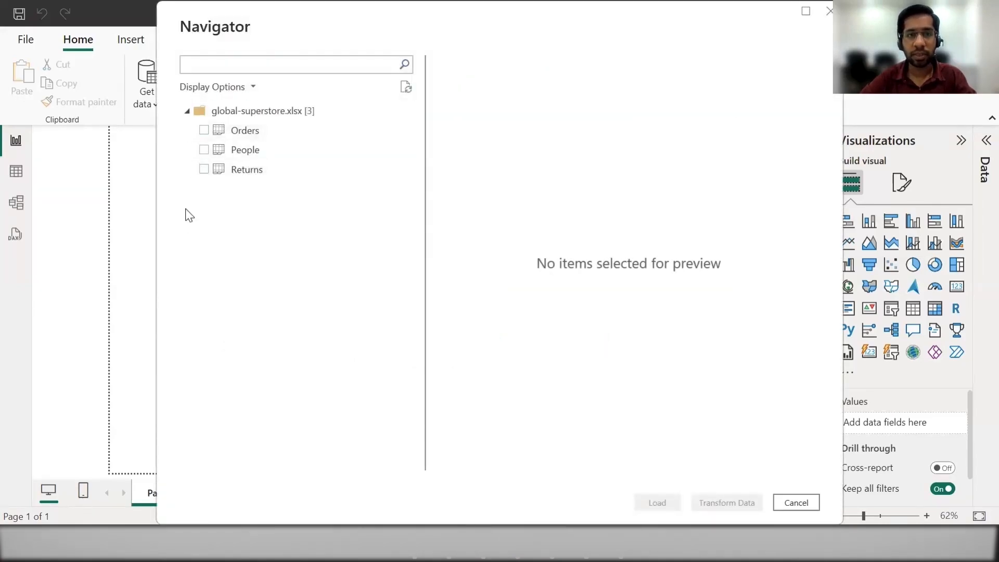
click(204, 130)
click(204, 150)
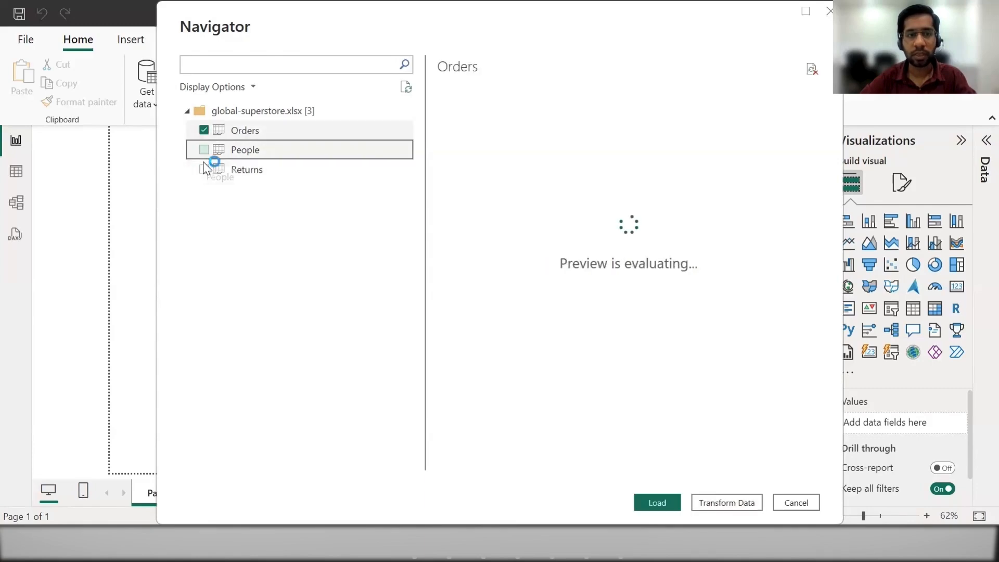
click(204, 169)
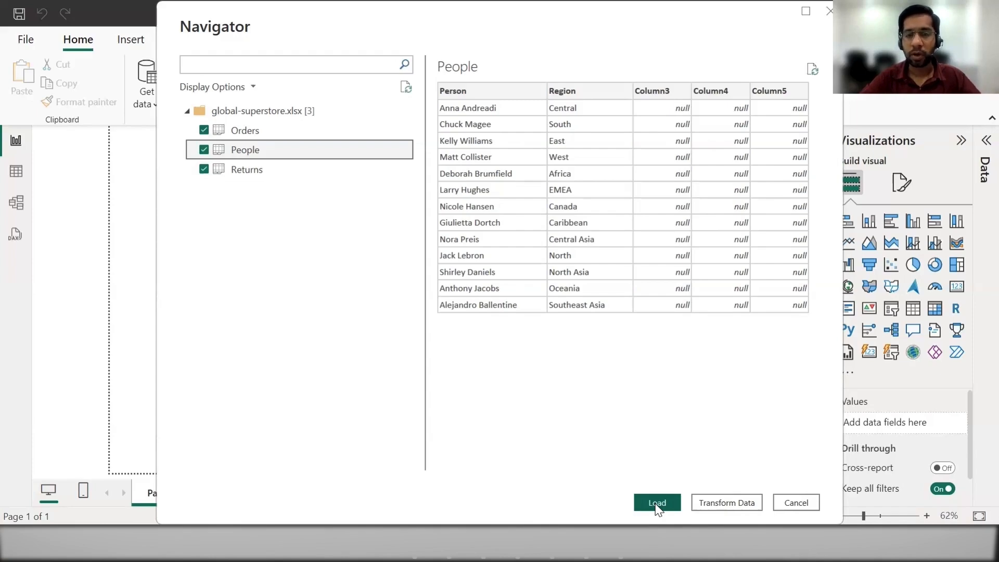
click(723, 502)
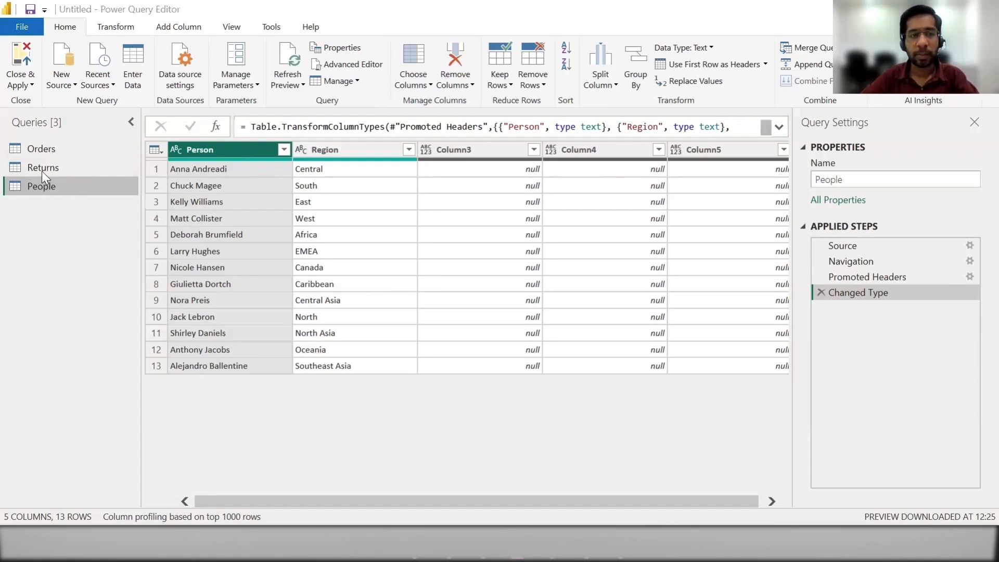
Step: Review the columns of the Orders, Returns and People queries, checking the People query for empty columns
click(52, 148)
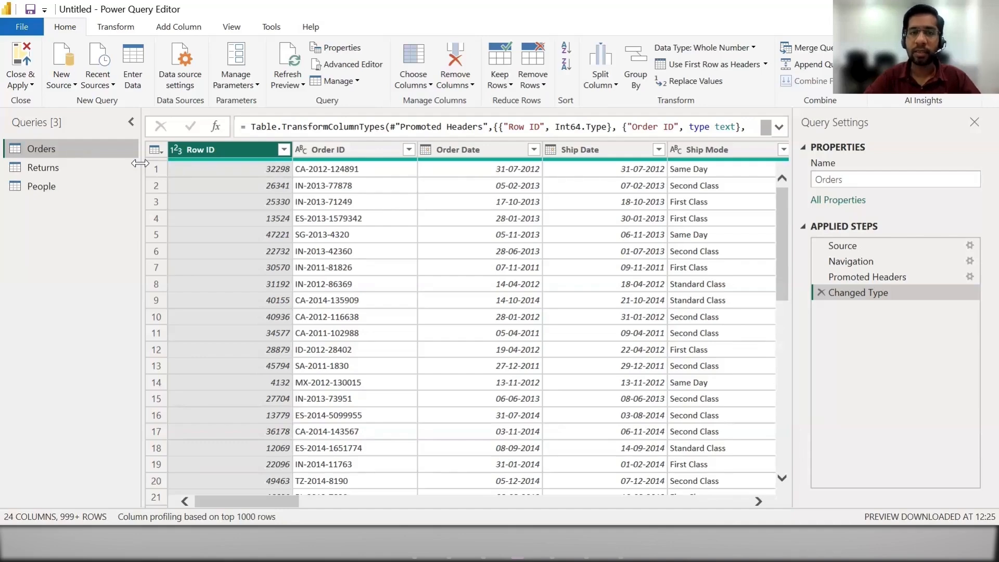
click(110, 161)
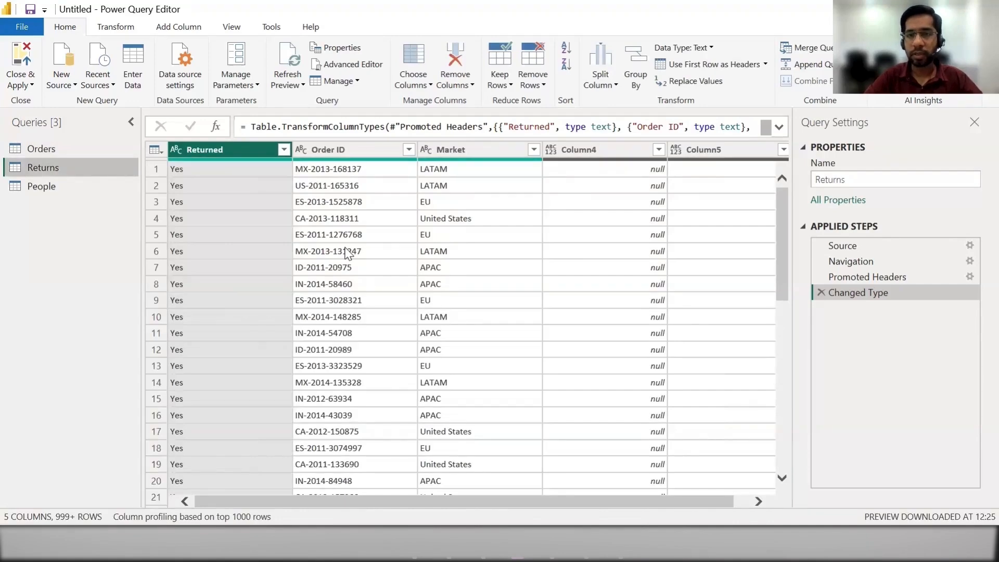
click(34, 187)
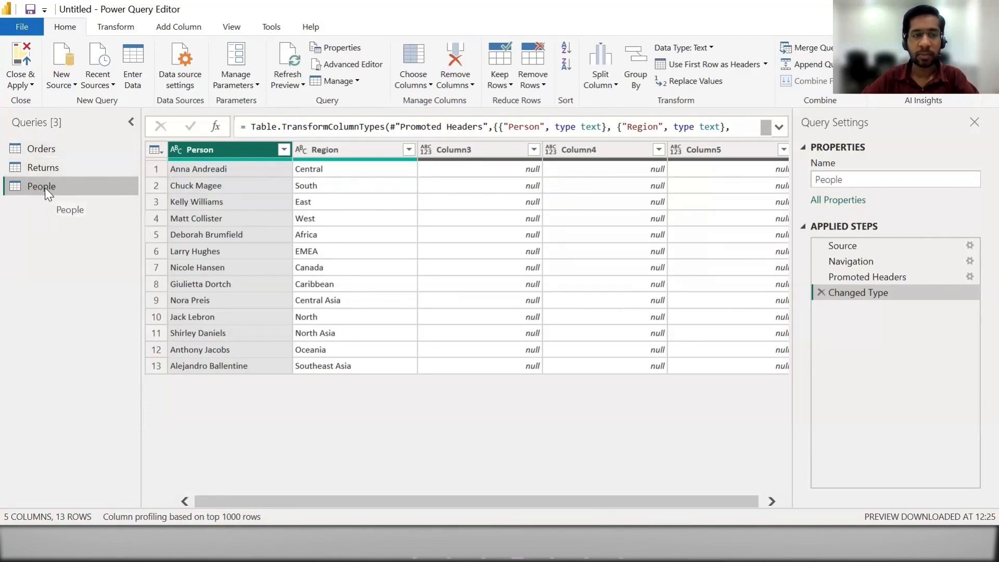
drag(252, 501, 256, 501)
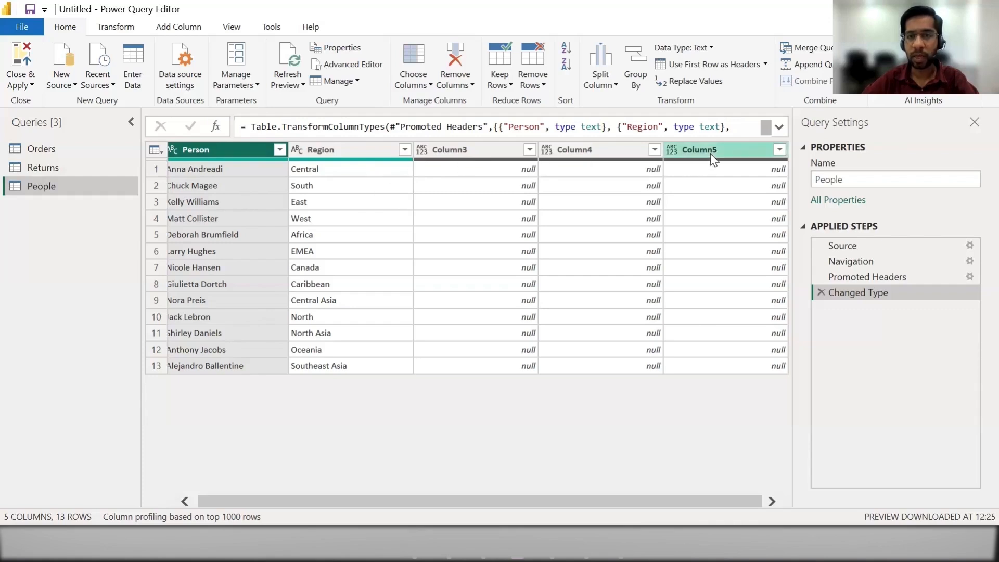
drag(265, 502, 261, 501)
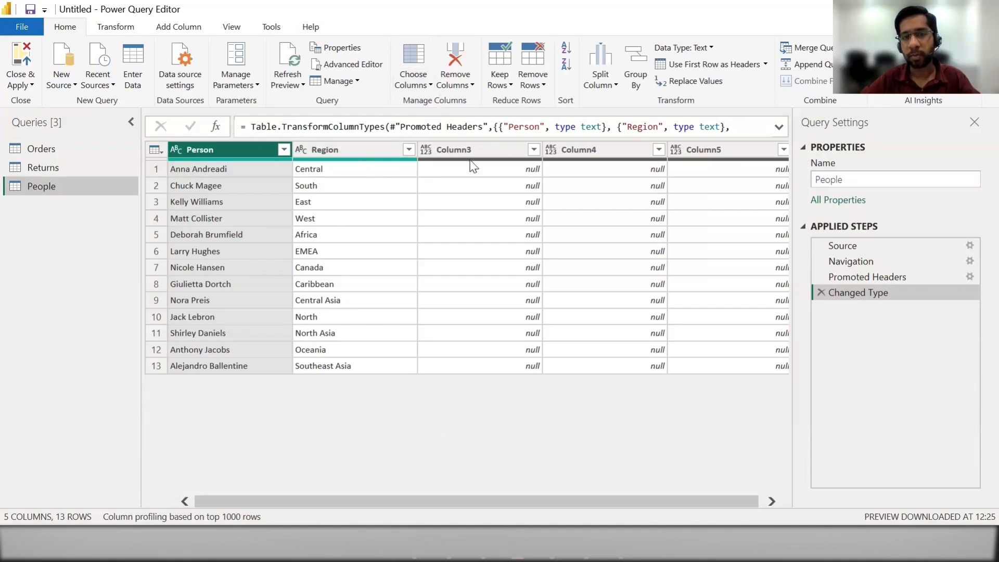
Step: Use Choose Columns to keep only Column3, Column4 and Column5 in the People query, and delete that applied step
click(417, 85)
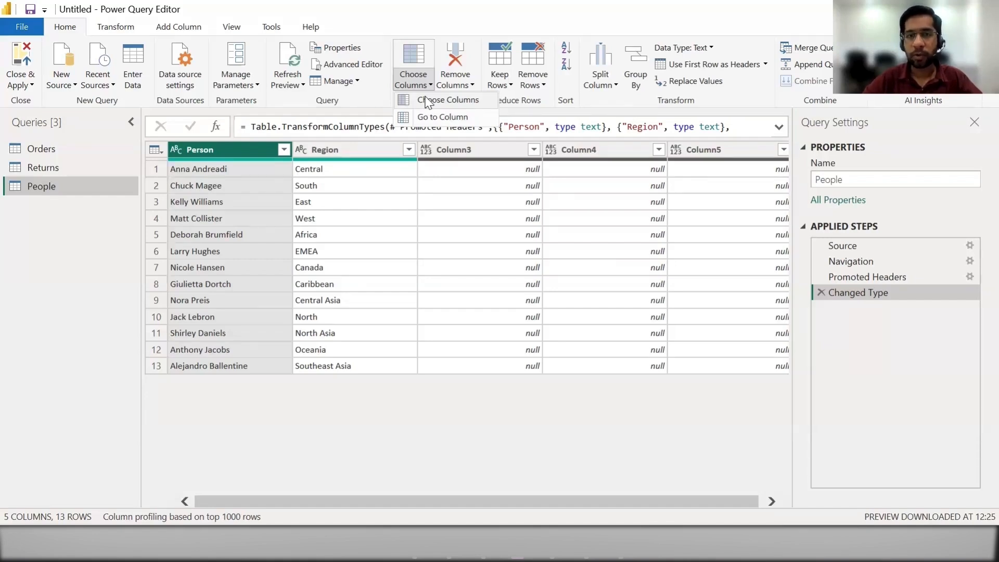
click(429, 102)
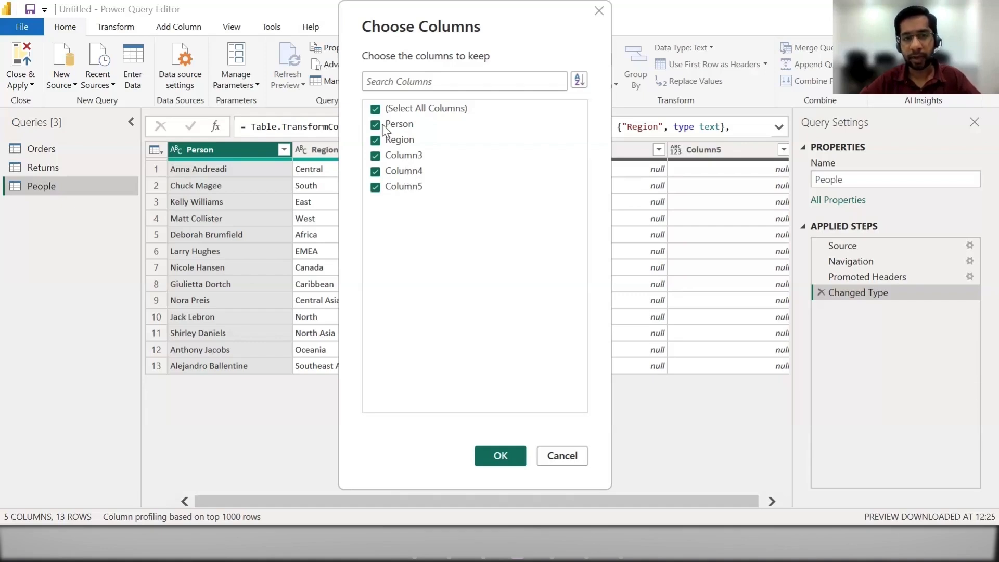
click(375, 108)
click(375, 171)
click(375, 156)
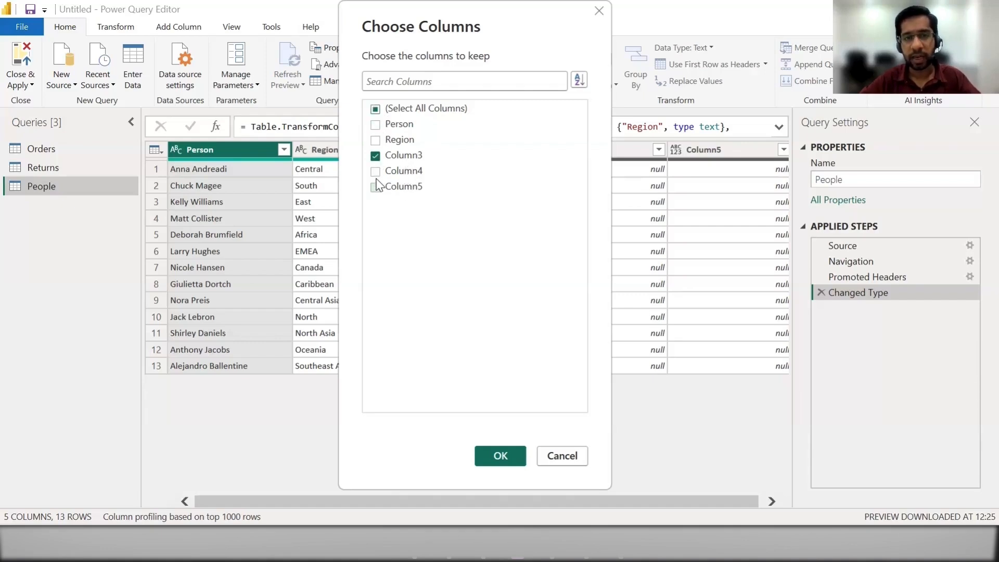
click(375, 187)
click(500, 456)
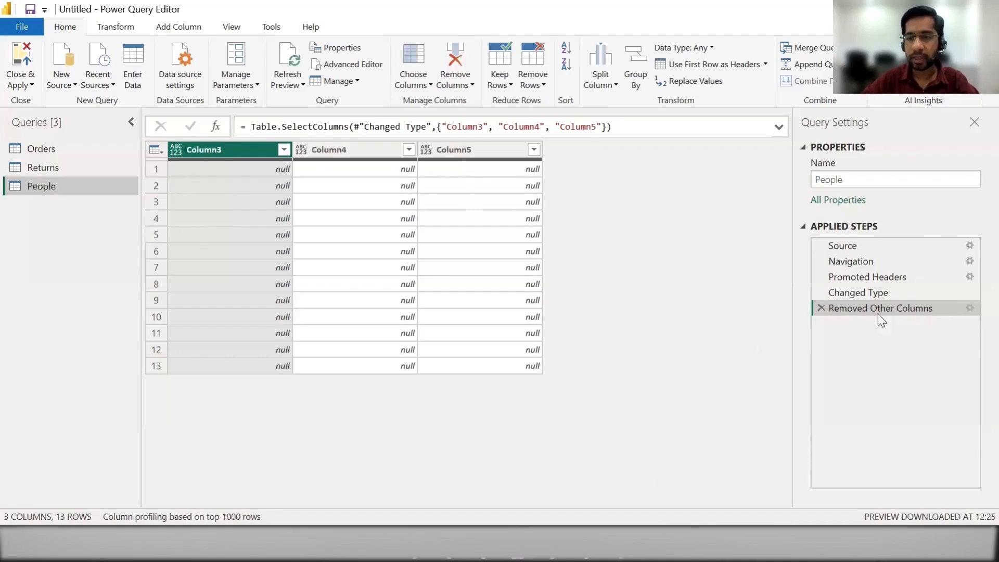
click(823, 309)
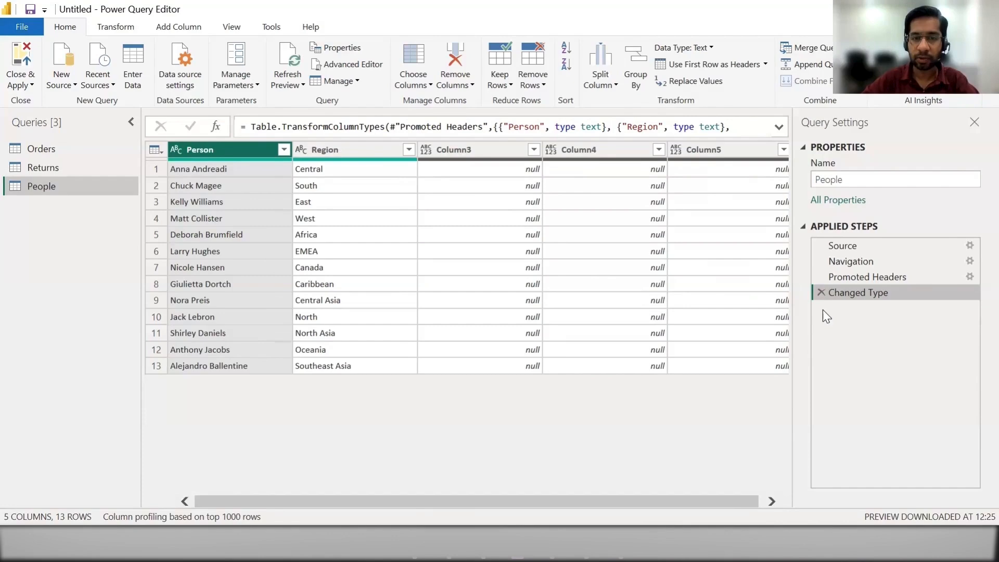
Step: Use Go to Column to locate and select Column3 in the People query
drag(442, 503, 451, 502)
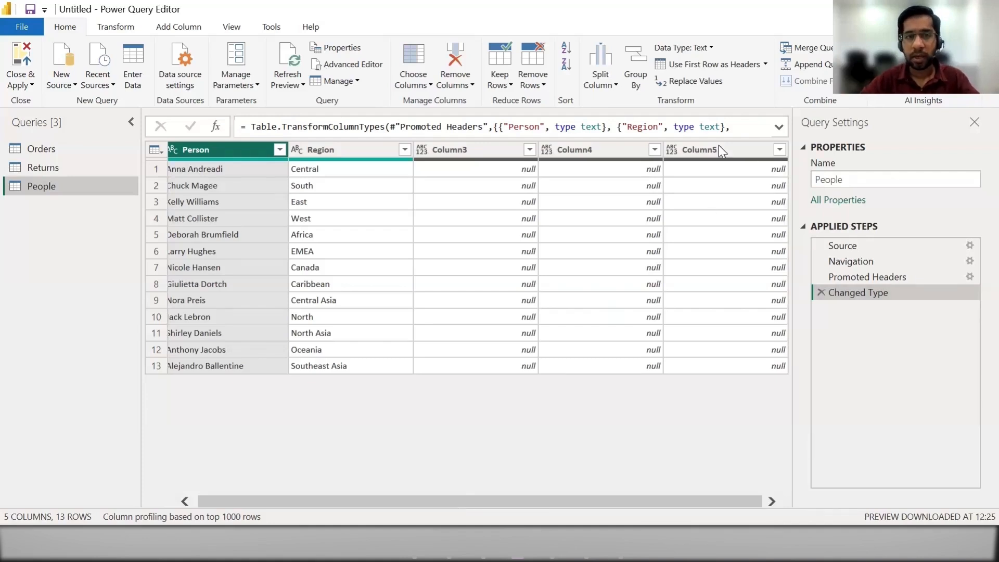
click(414, 81)
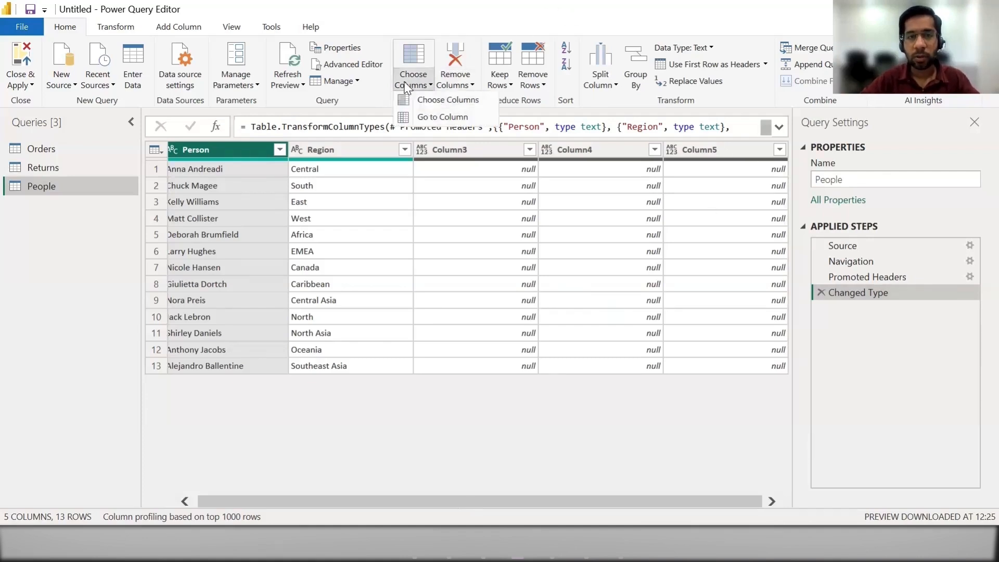
click(443, 120)
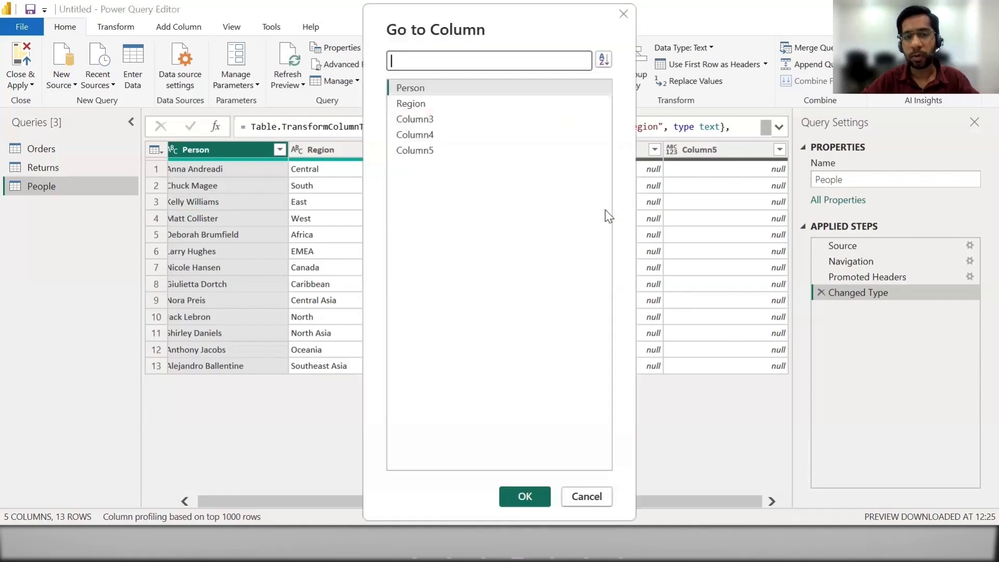
click(426, 123)
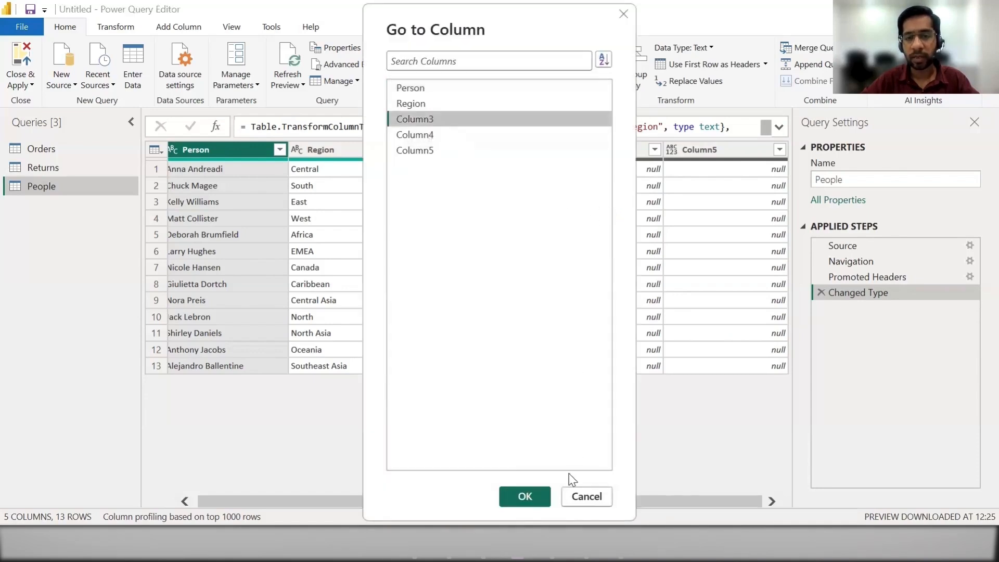
click(524, 496)
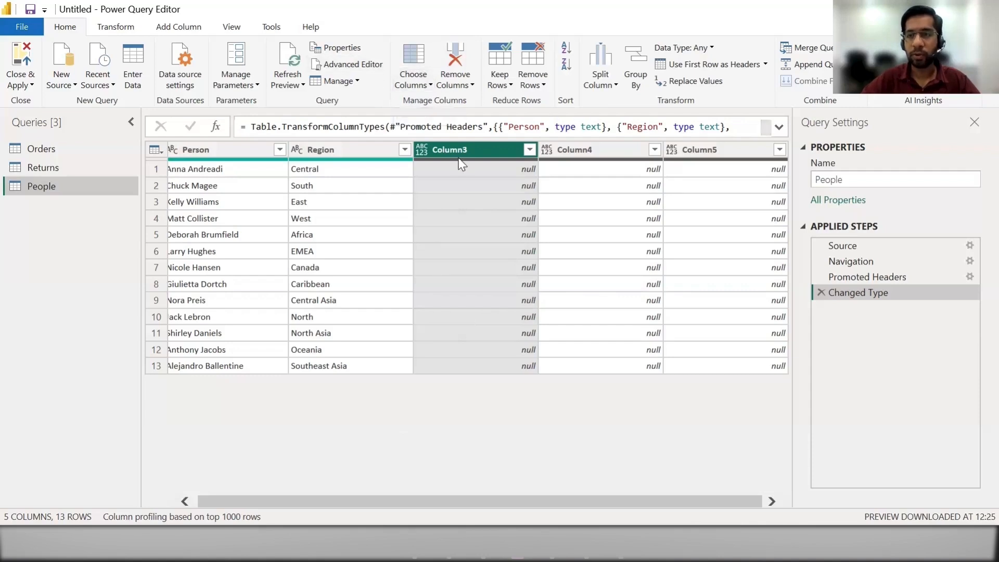
mouse_move(461, 163)
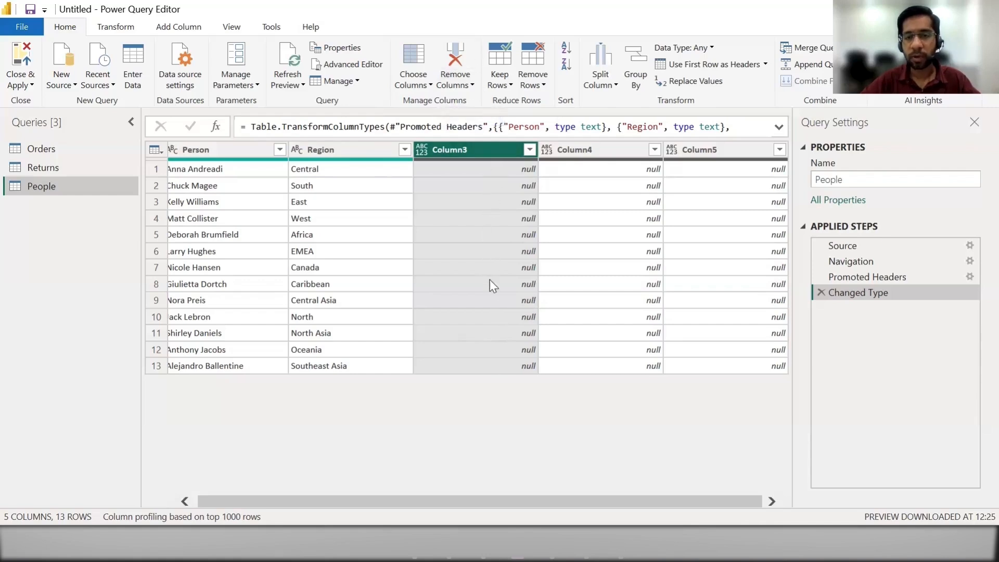
Step: Remove Column3, Column4 and Column5 from the People query together, and delete that applied step
click(455, 85)
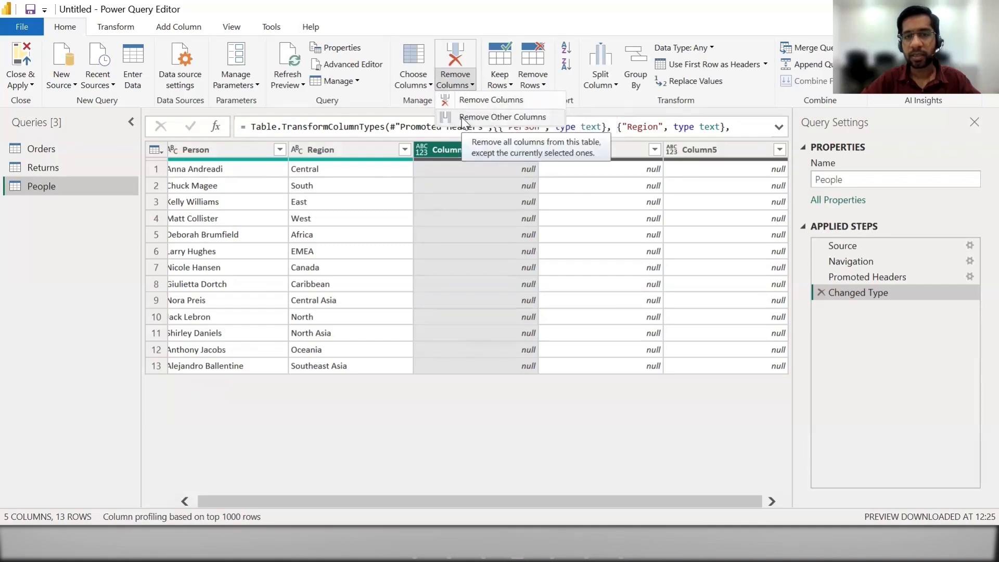
click(491, 439)
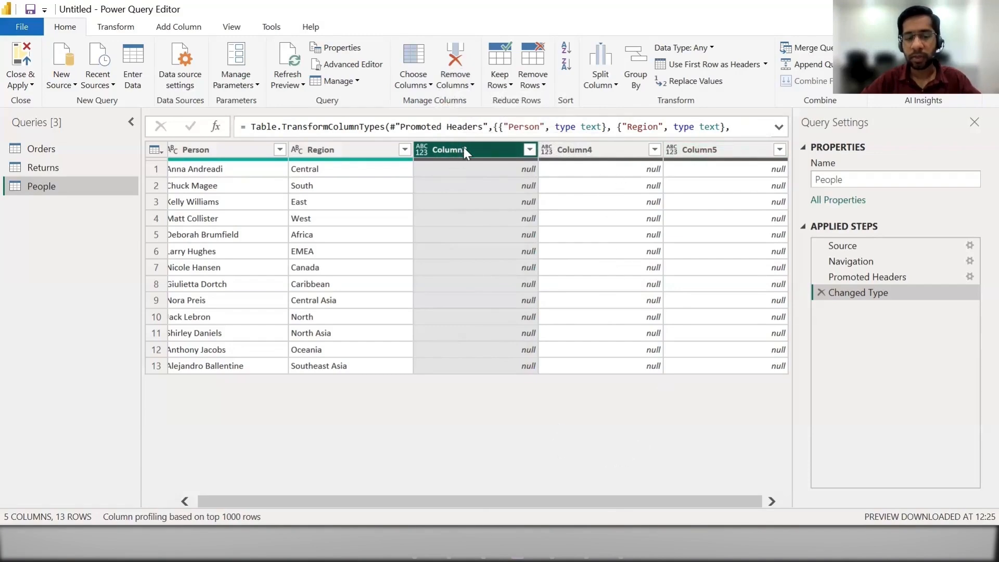
shift+click(698, 151)
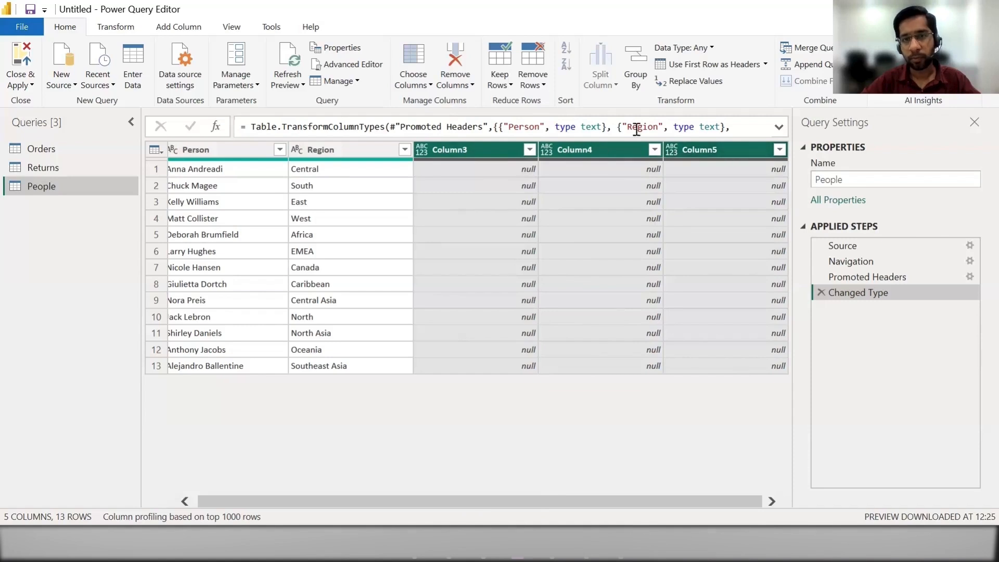
click(457, 85)
click(468, 102)
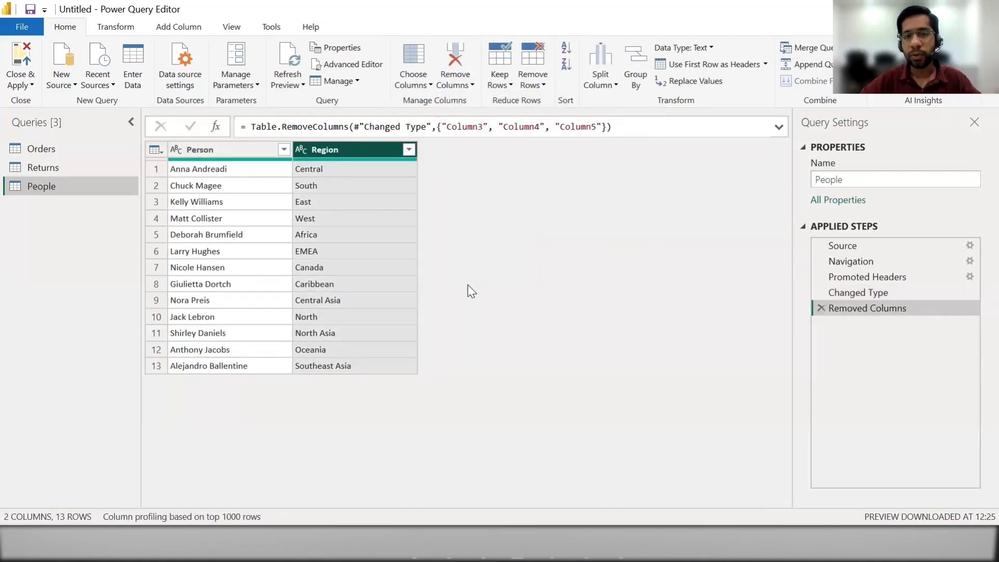
click(818, 308)
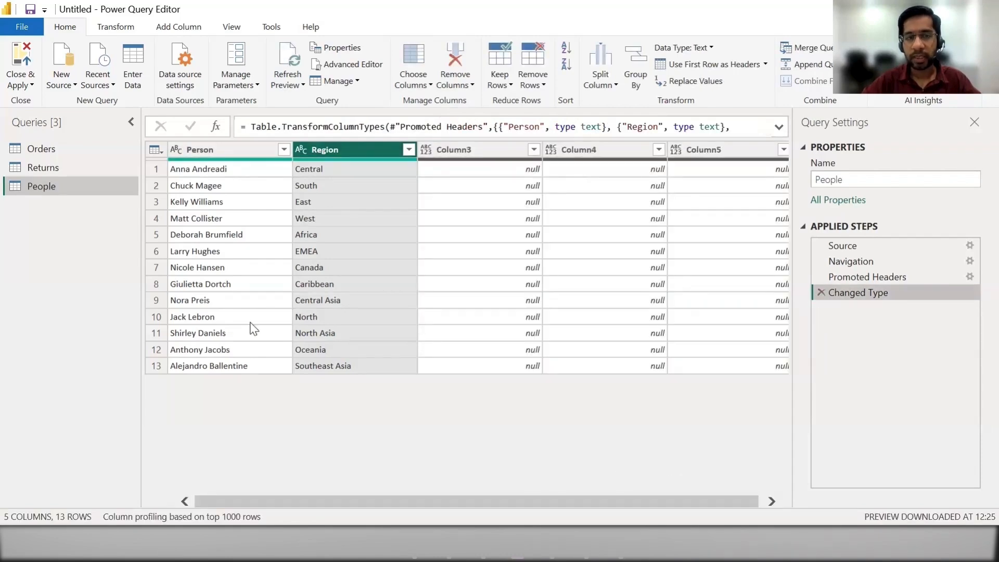
Step: Remove all columns except Person and Region from the People query using Remove Other Columns
click(200, 151)
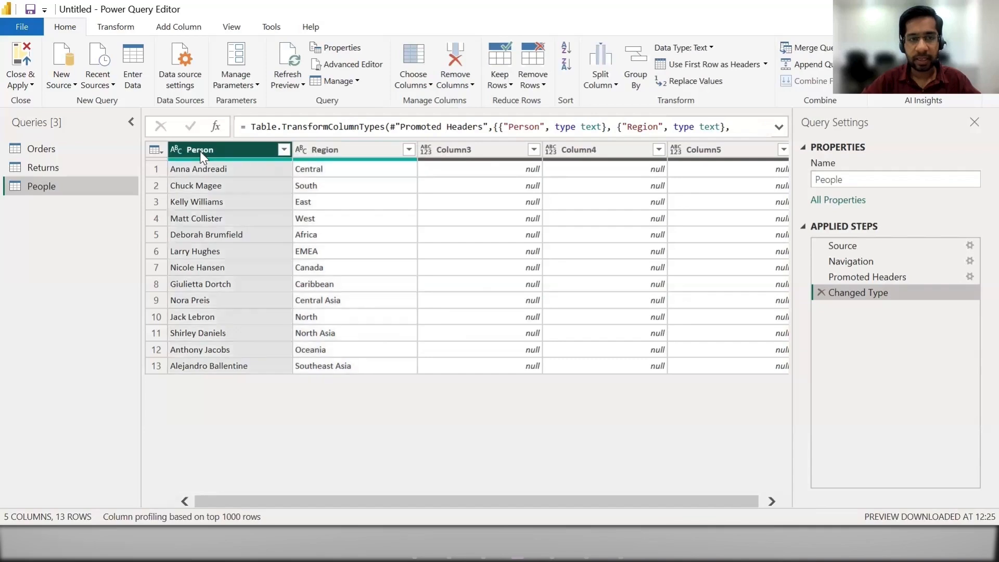
ctrl+click(351, 156)
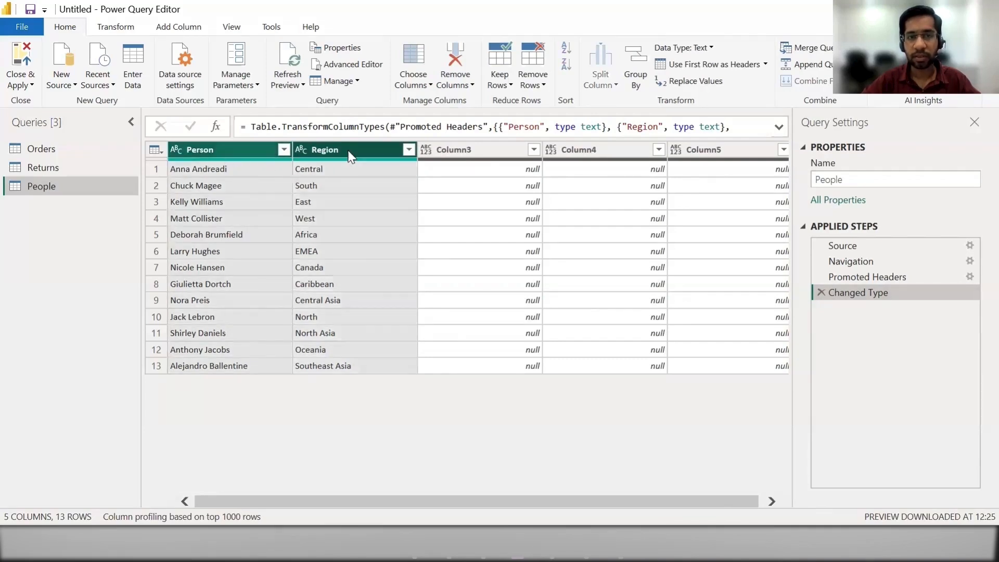
click(465, 87)
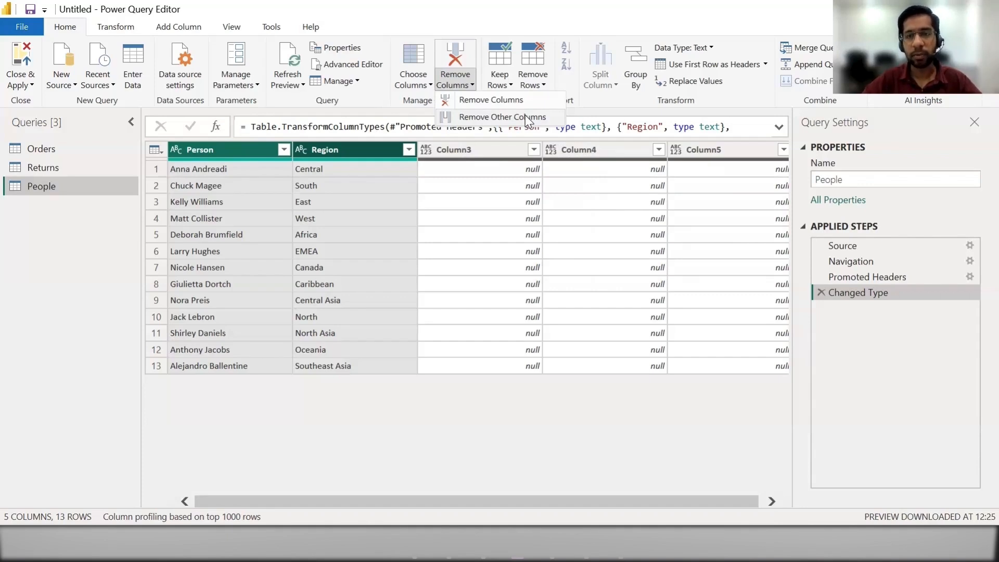
click(495, 120)
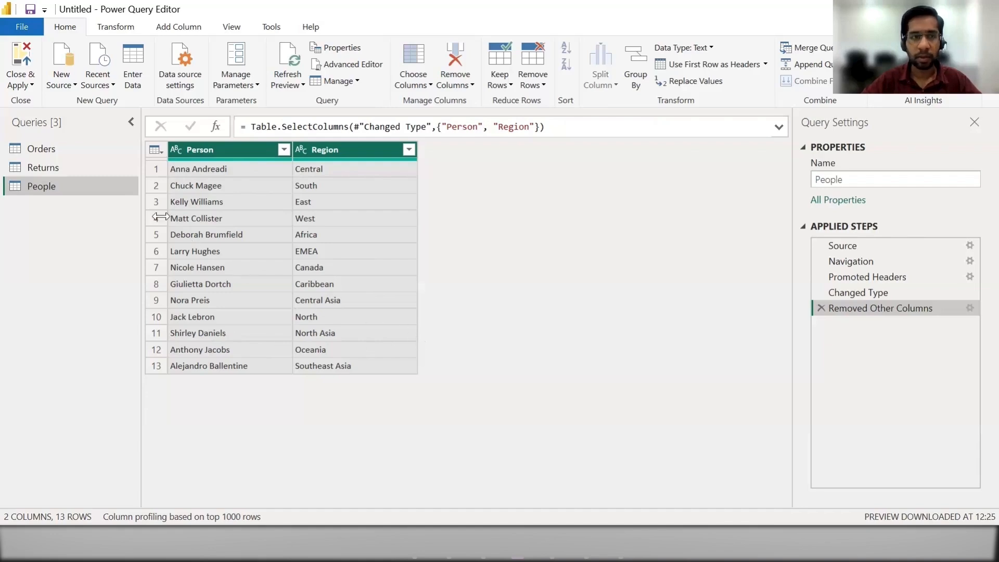
Step: Remove the empty Column4 and Column5 from the Returns query together
click(69, 165)
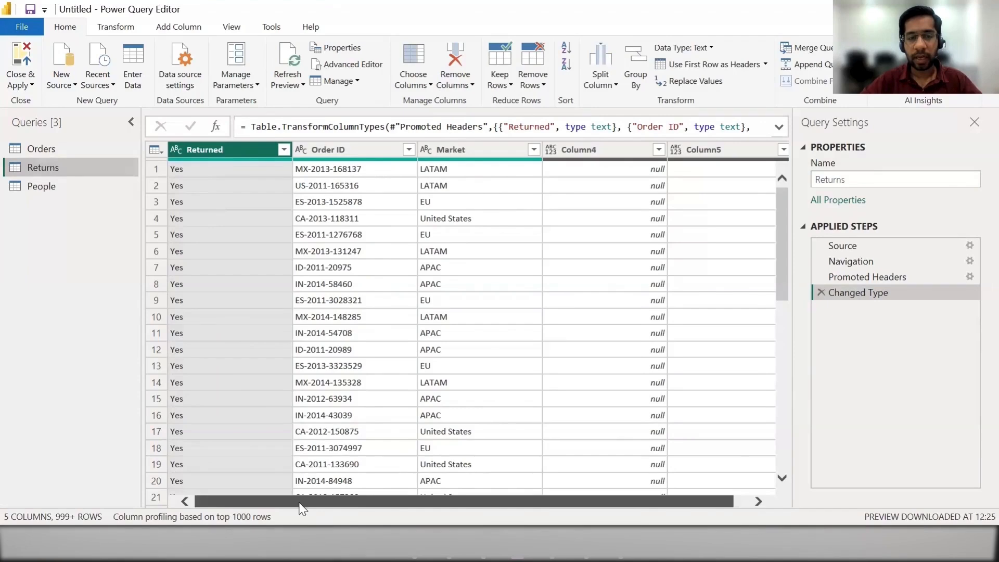
scroll(338, 505, right, 1)
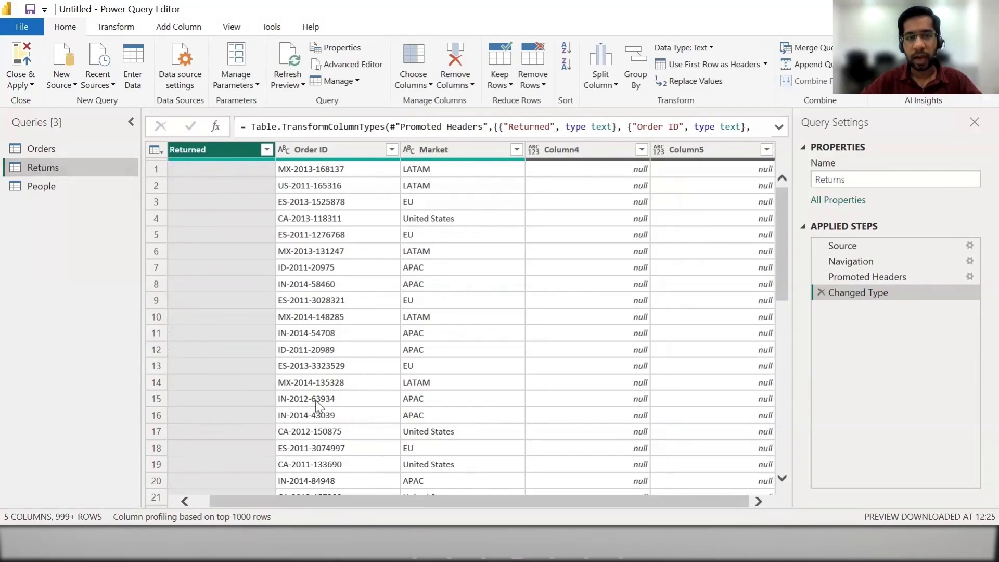
scroll(221, 504, left, 1)
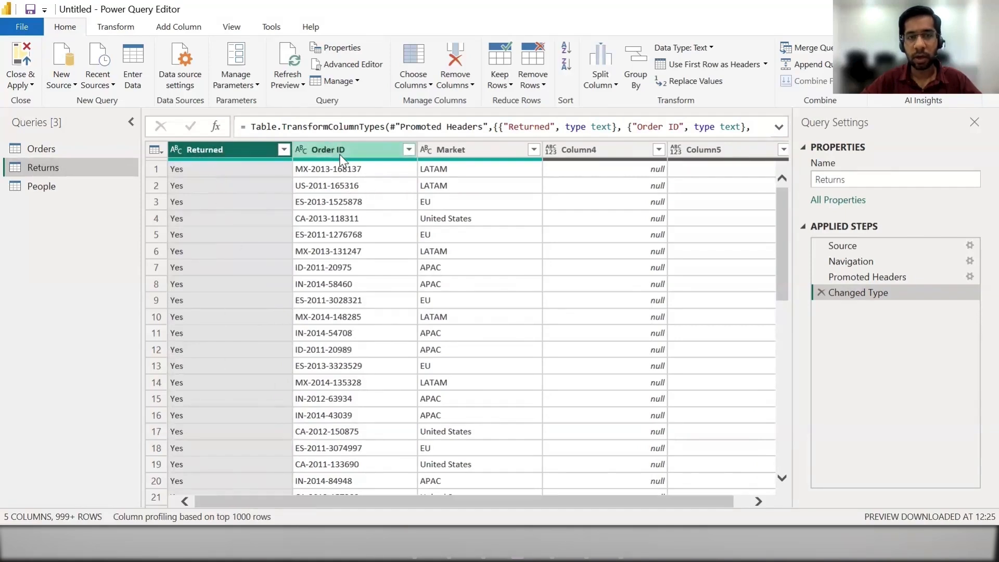
mouse_move(458, 165)
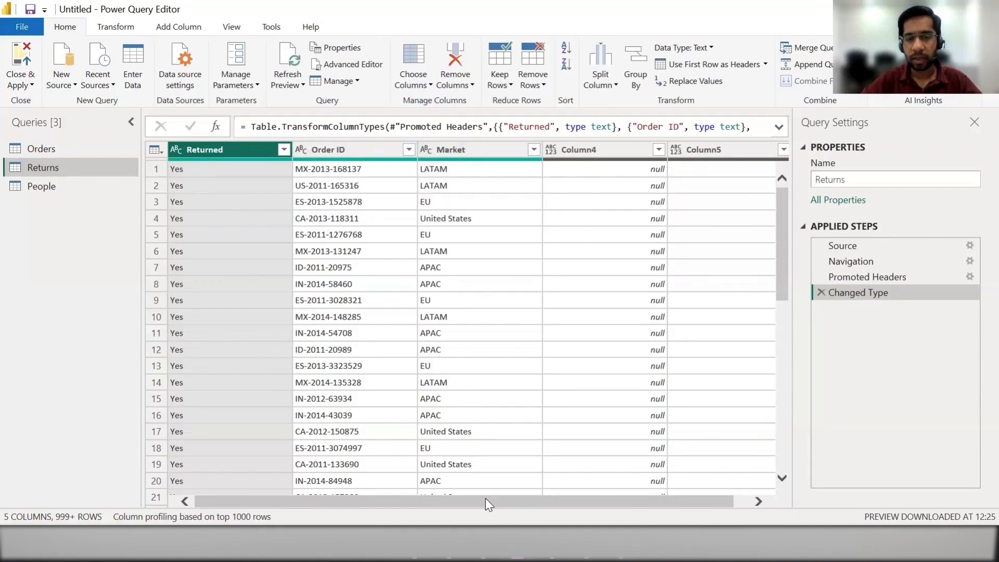
drag(489, 502, 569, 501)
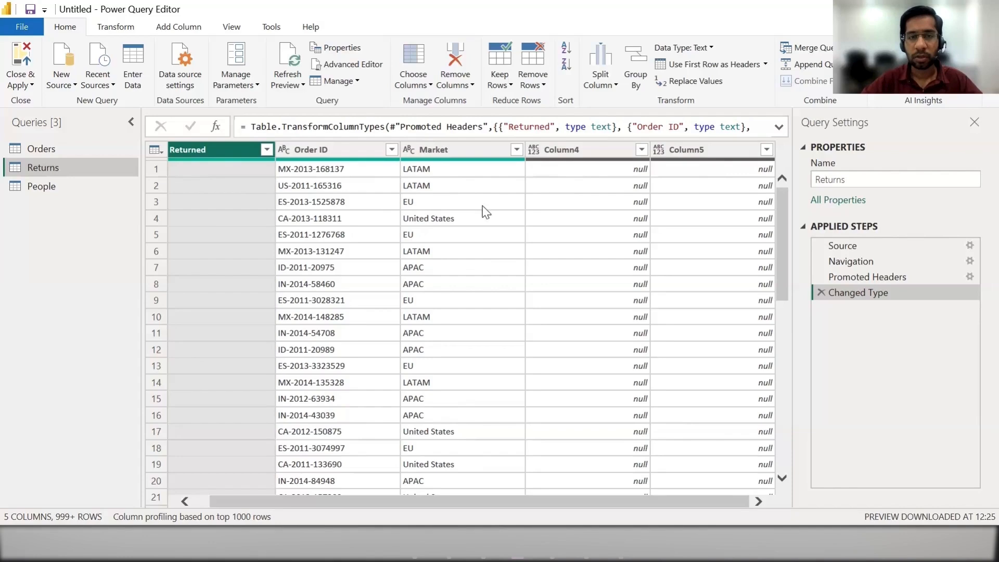
click(570, 148)
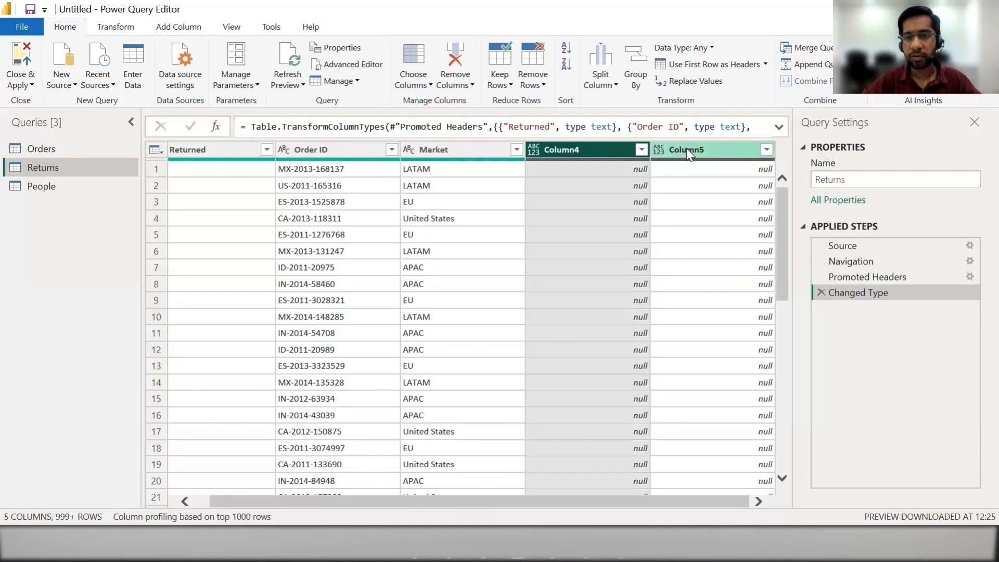
ctrl+click(686, 148)
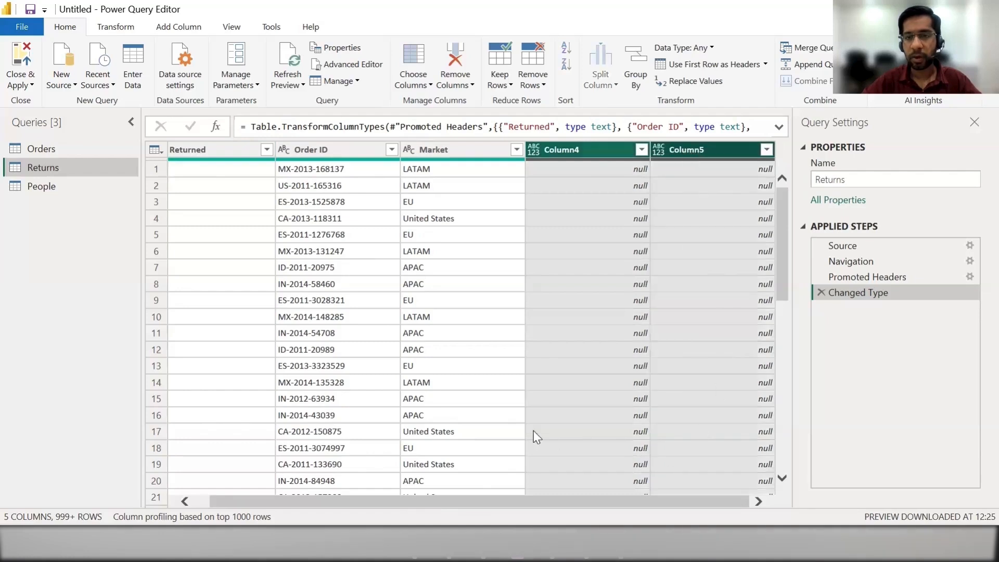
click(467, 86)
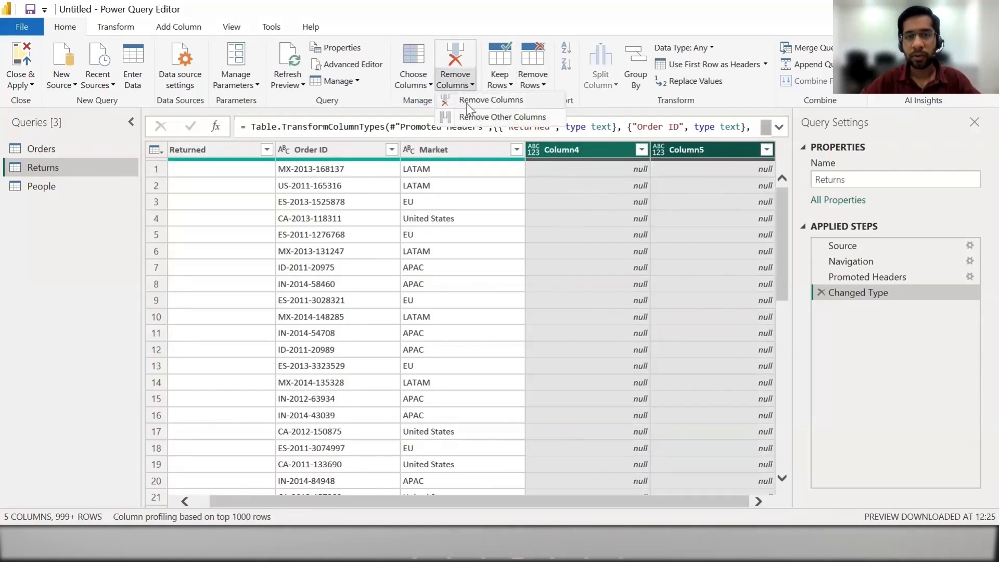
click(488, 99)
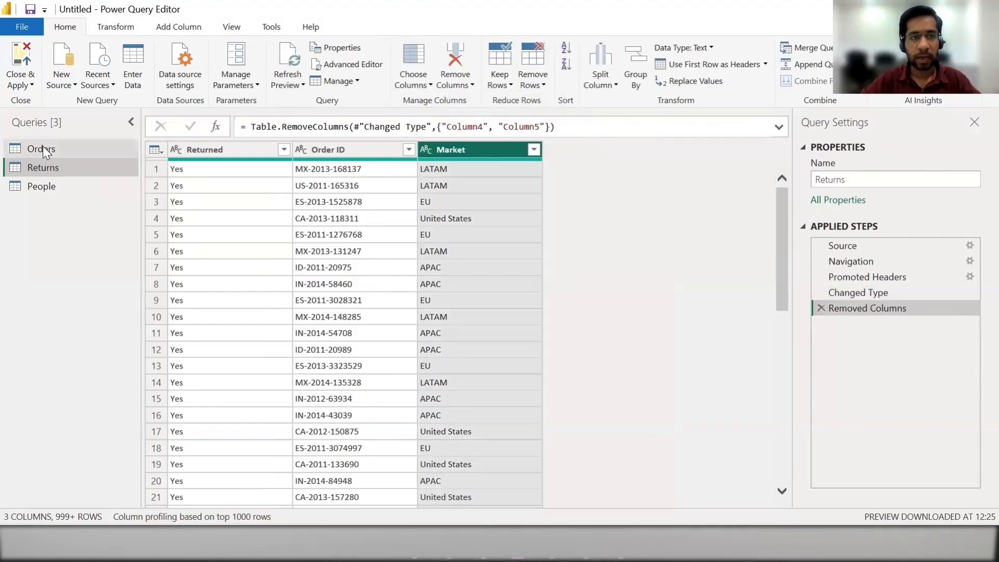
Step: Open the Orders query and examine its columns from Row ID through Order Priority, including an individual Order ID value
click(43, 148)
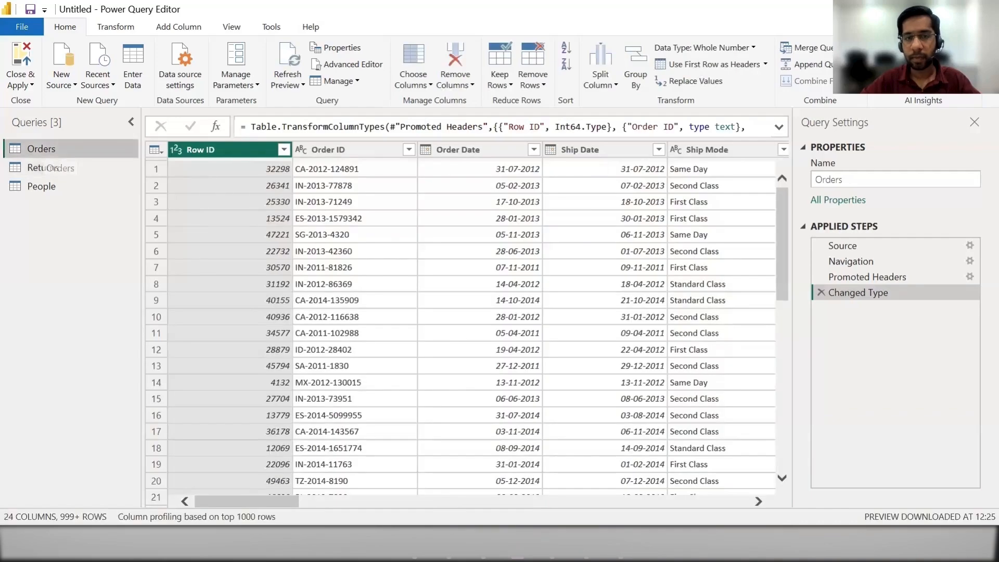
scroll(241, 502, right, 5)
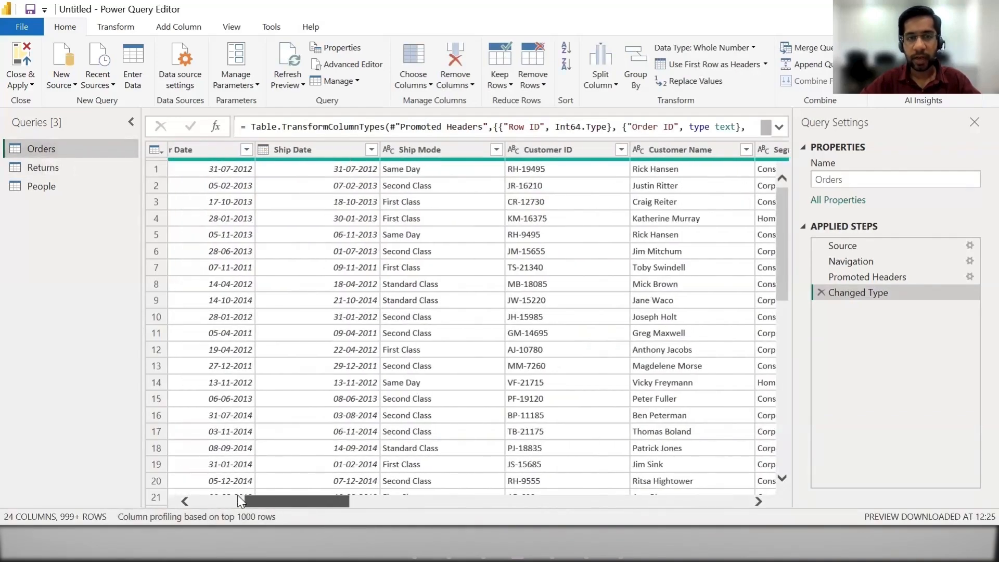
scroll(241, 501, left, 5)
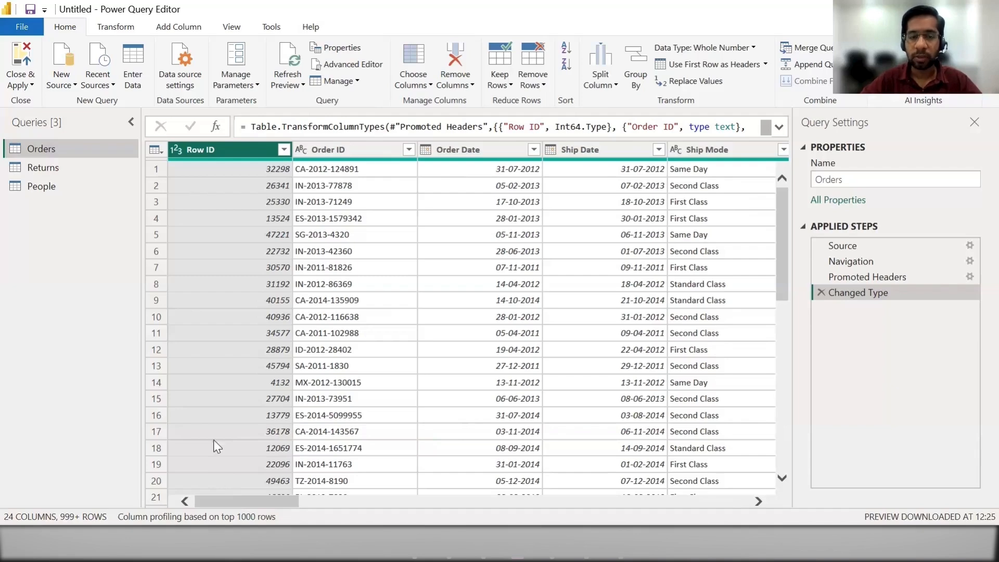
drag(260, 503, 716, 505)
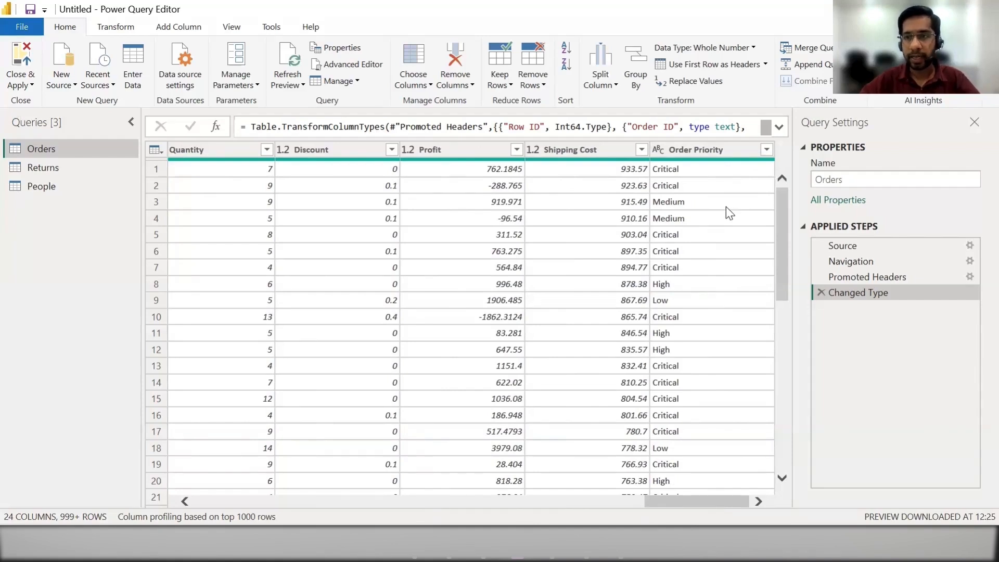
drag(672, 502, 219, 503)
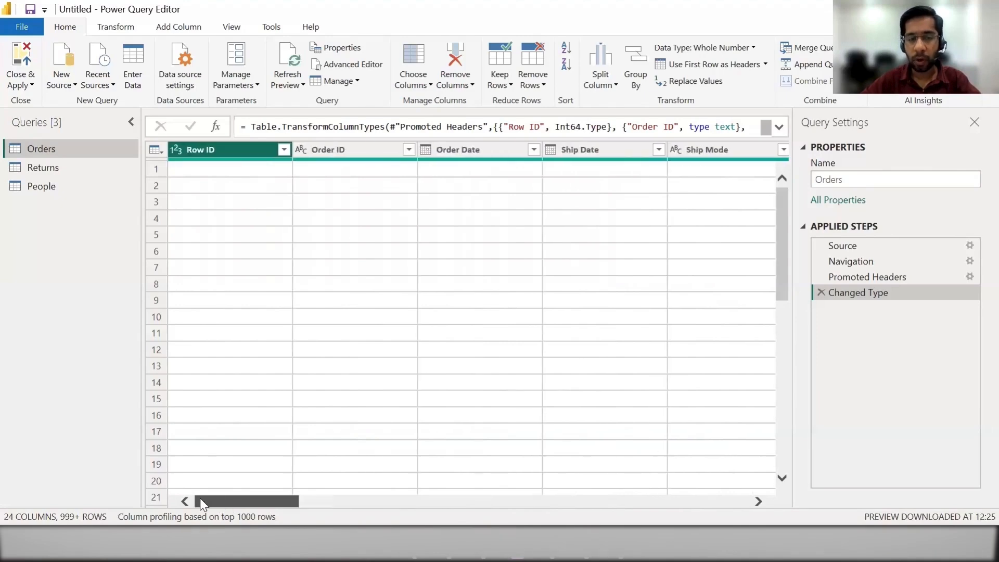
click(348, 384)
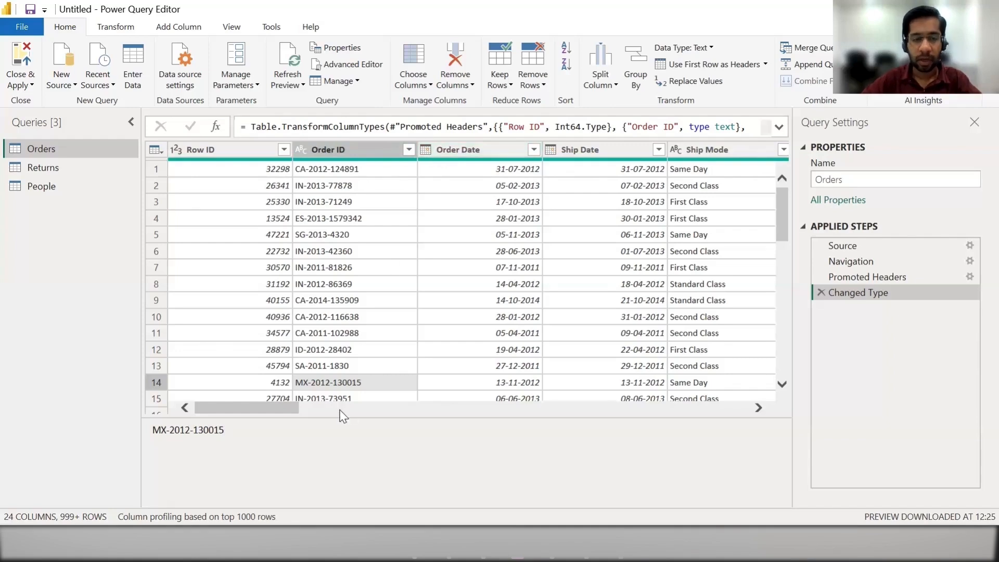
drag(311, 451, 311, 450)
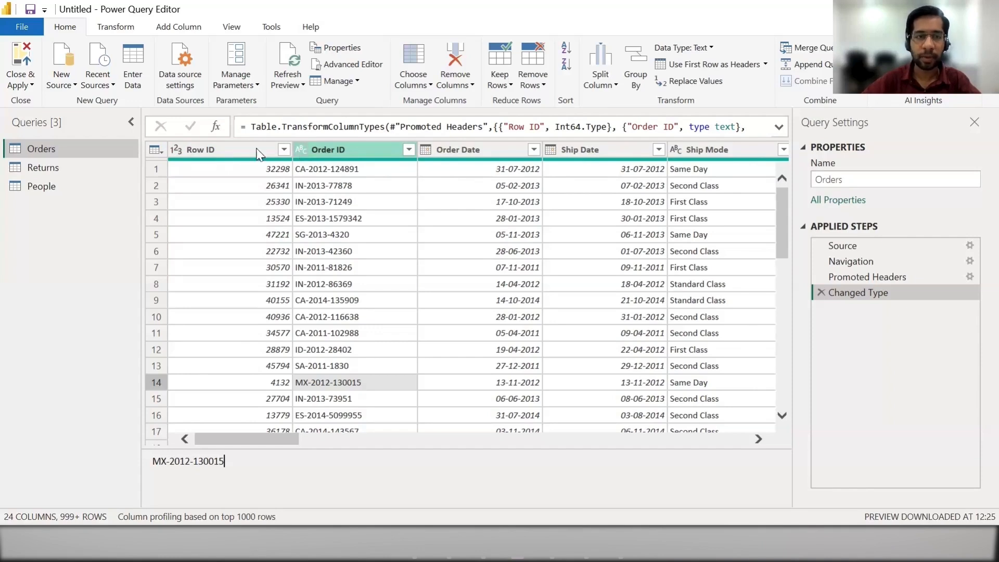
Step: Examine the available data types for the Row ID, Order Date and Ship Mode columns in the Orders query
click(173, 148)
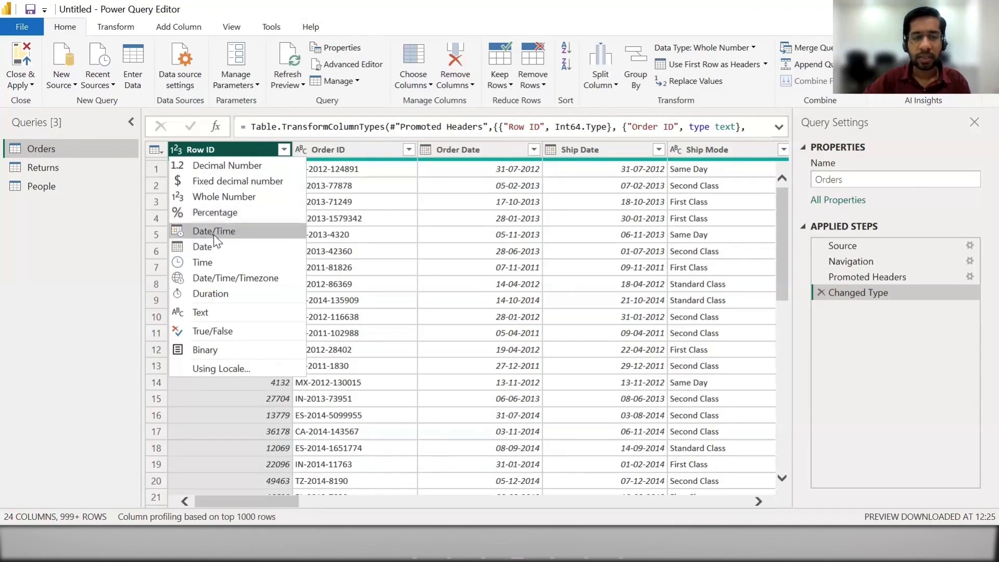
click(341, 234)
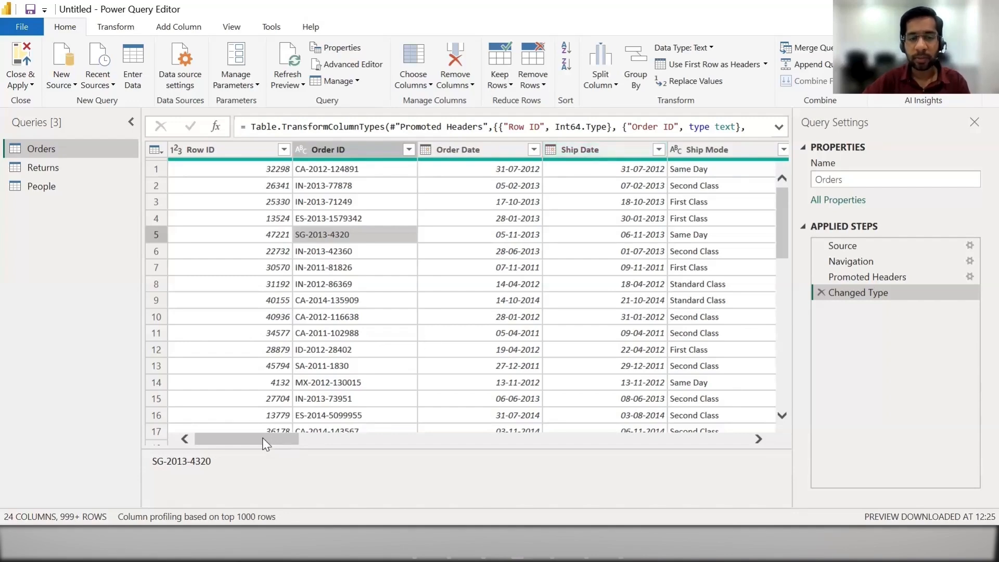
drag(263, 439, 192, 442)
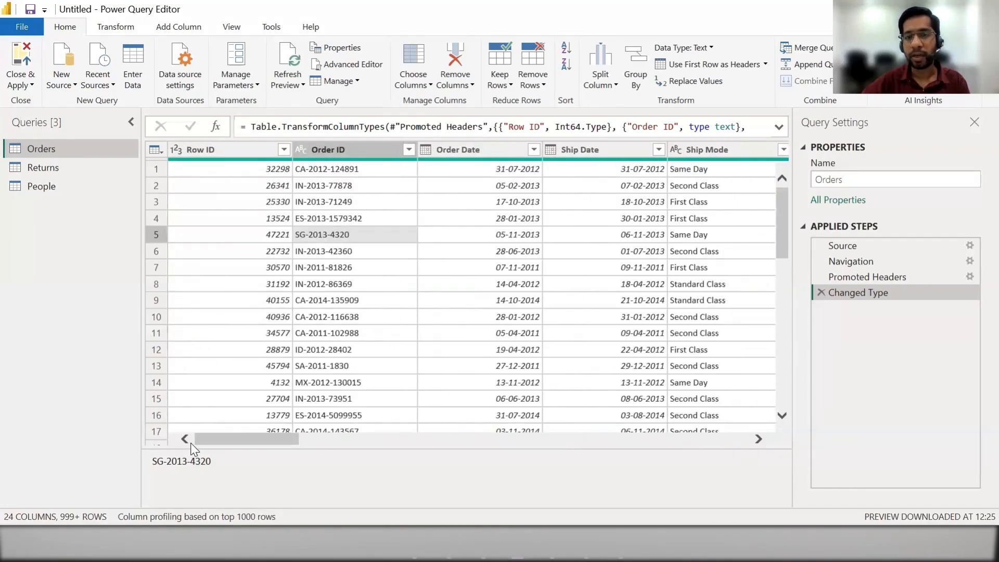
click(426, 152)
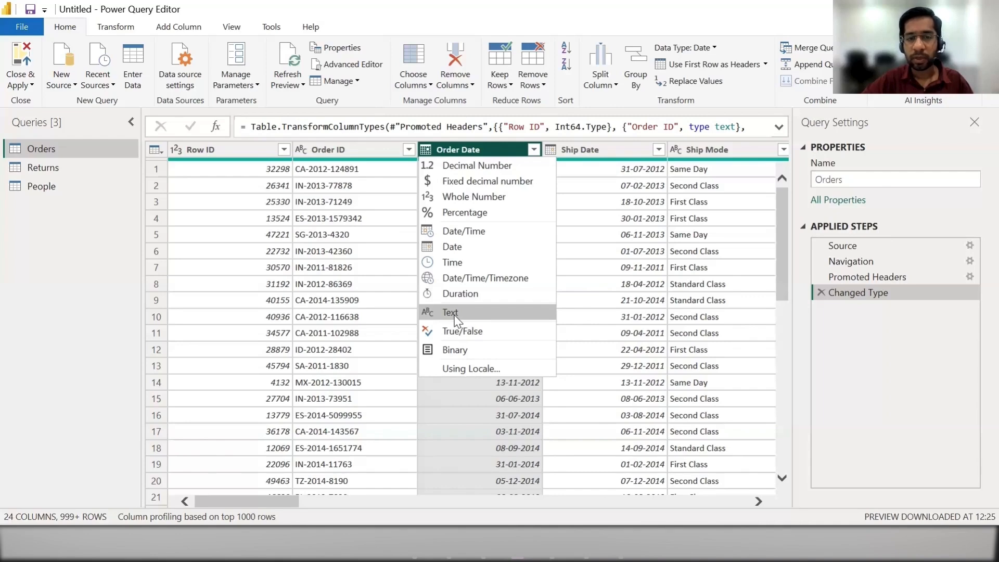
click(343, 266)
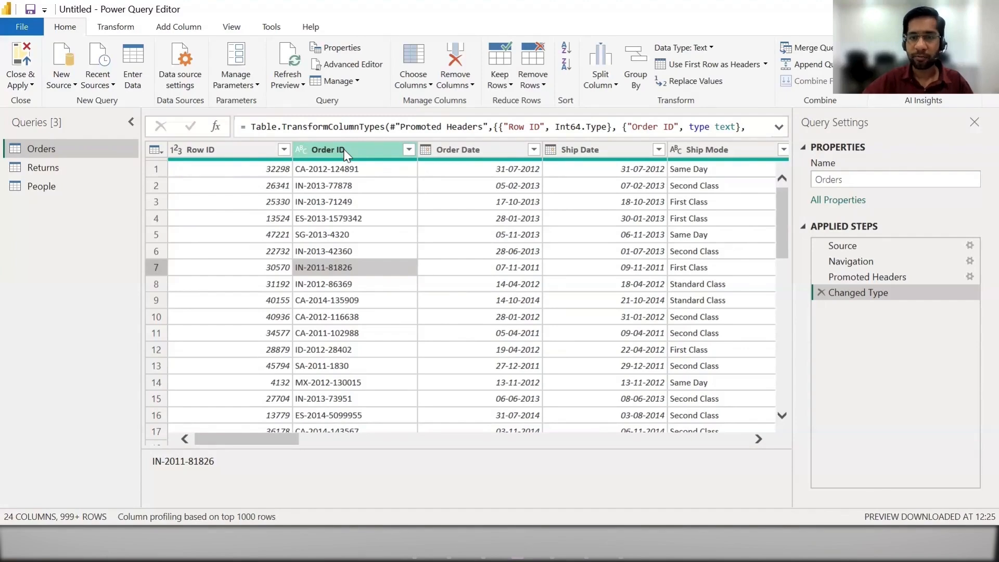
drag(258, 439, 317, 442)
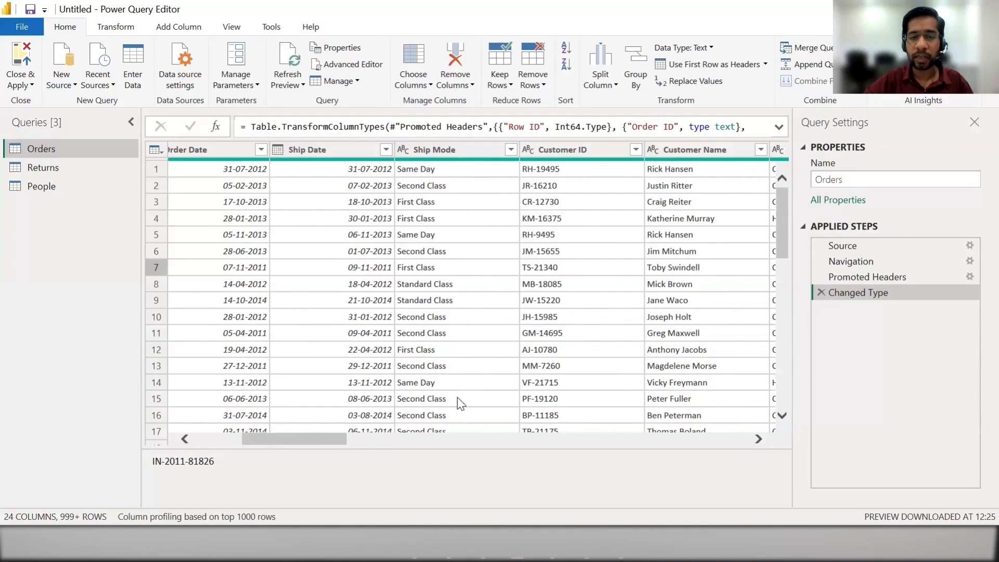
click(403, 150)
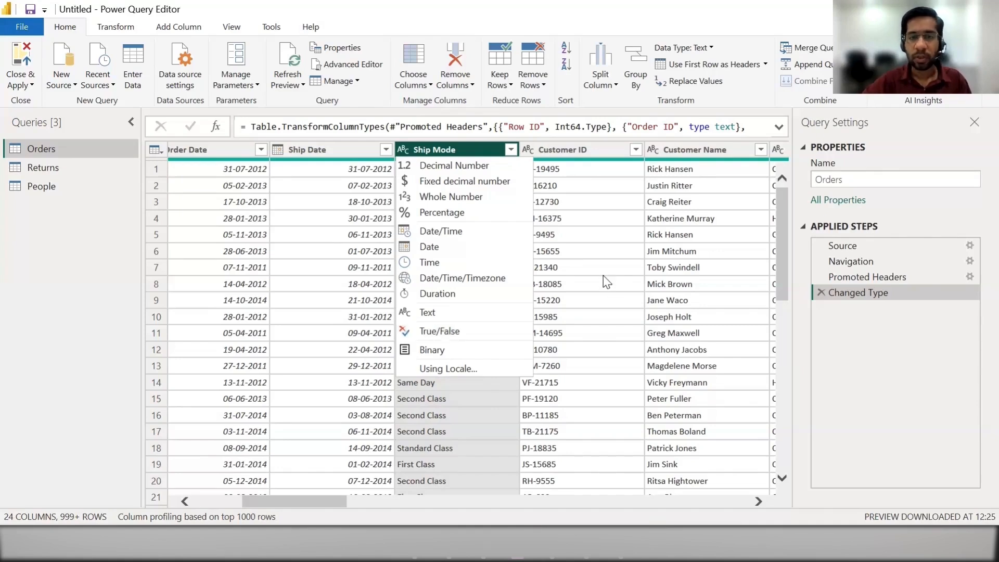
click(589, 216)
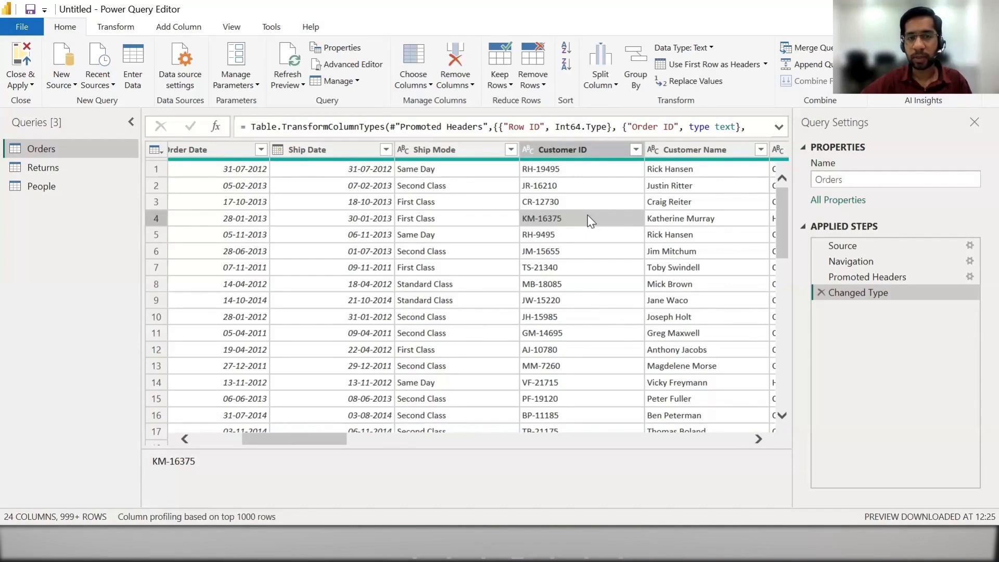
drag(280, 441, 174, 437)
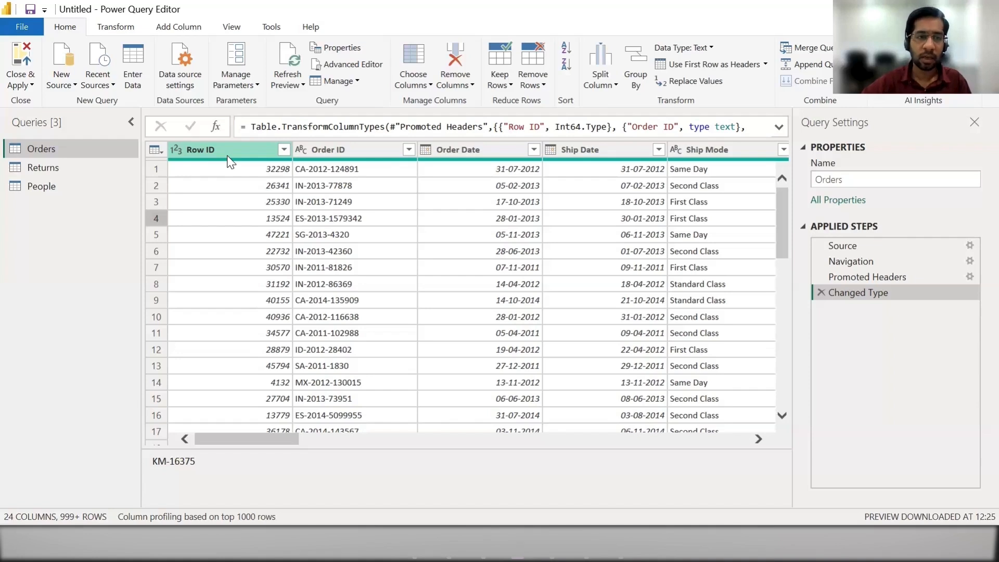
Step: Change the Row ID column's data type to Text in the Orders query, replacing the current type conversion
click(175, 150)
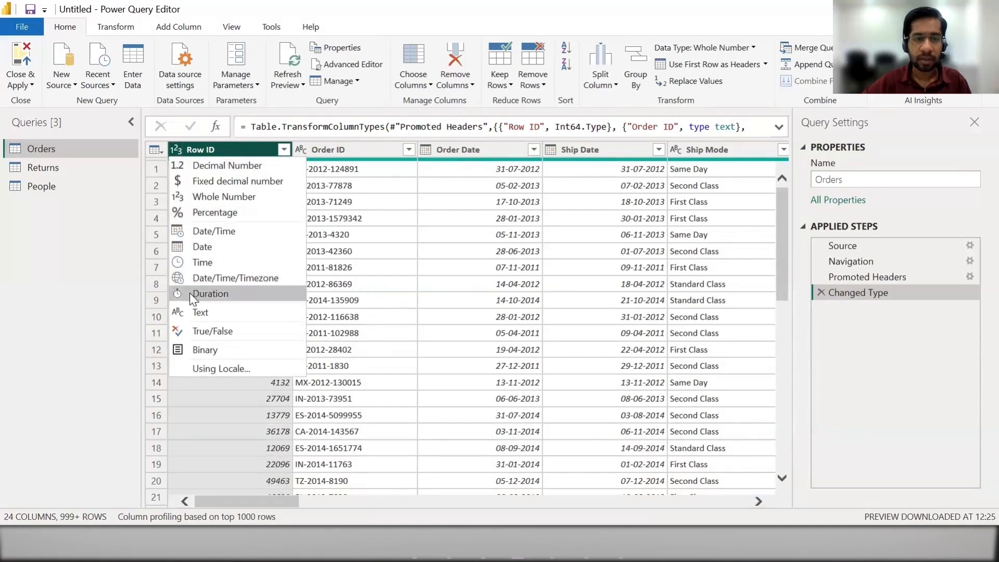
click(214, 313)
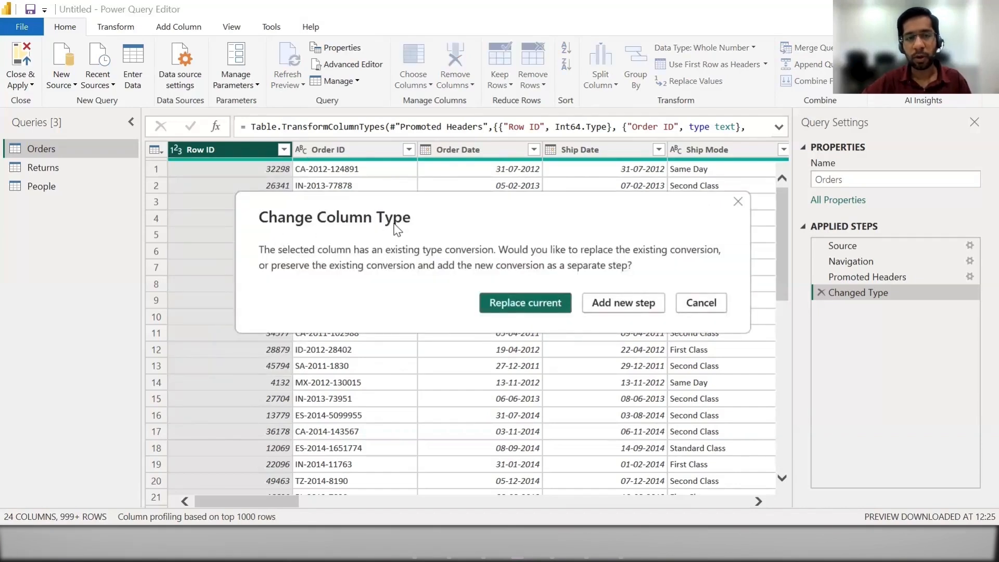
click(525, 303)
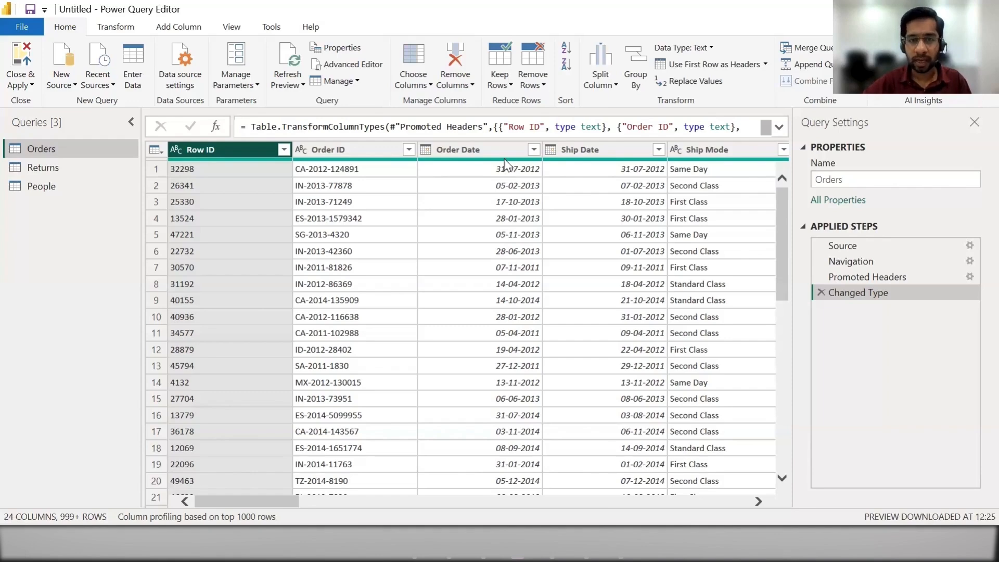
Step: Transform the Order Date column into its Year, and delete that applied step
right_click(489, 149)
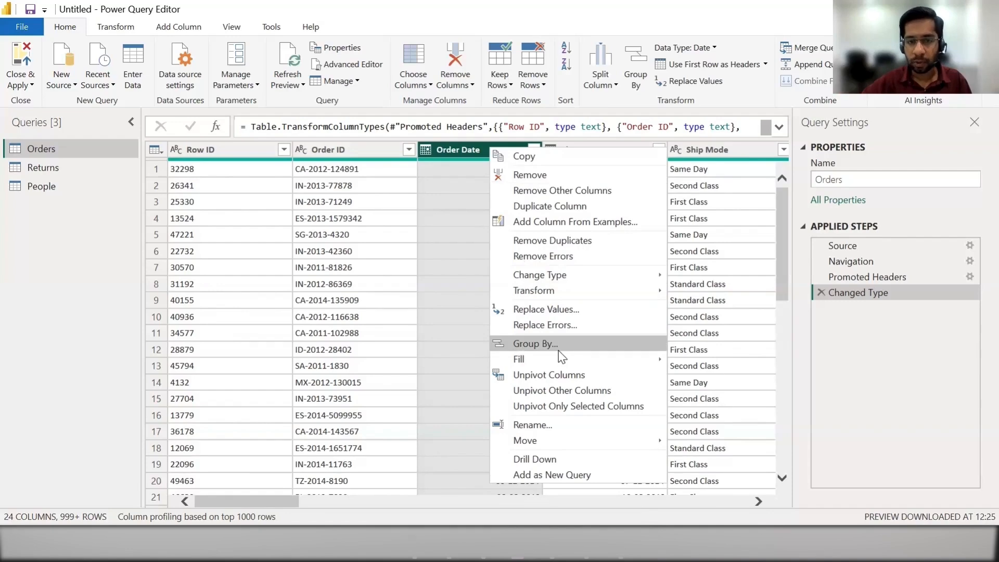
mouse_move(585, 292)
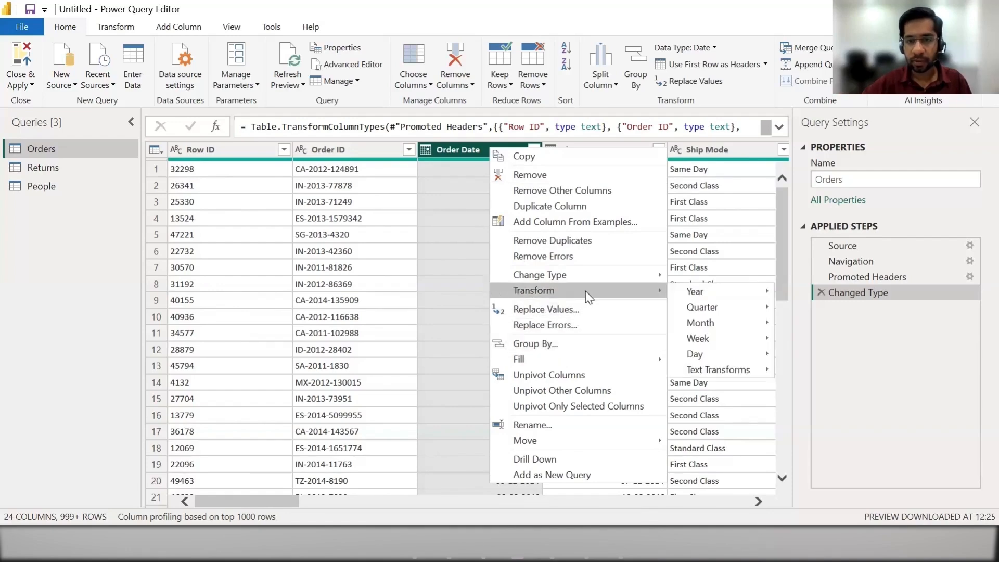
mouse_move(751, 292)
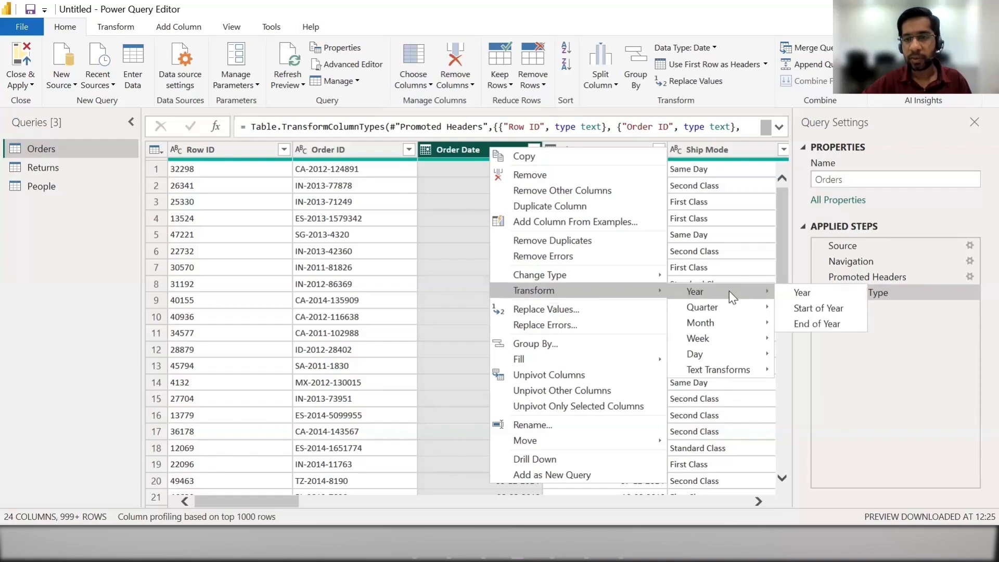
click(802, 293)
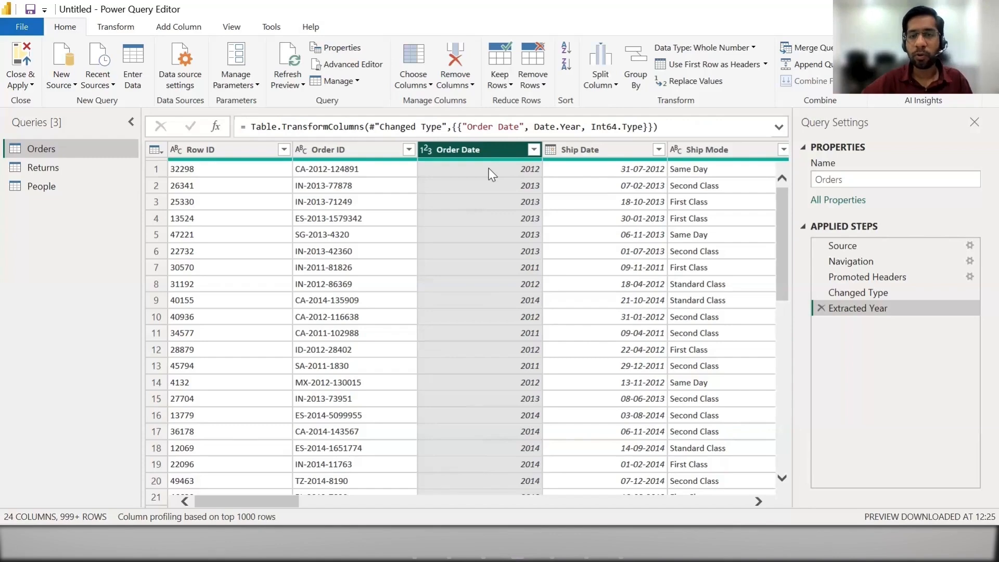
click(821, 308)
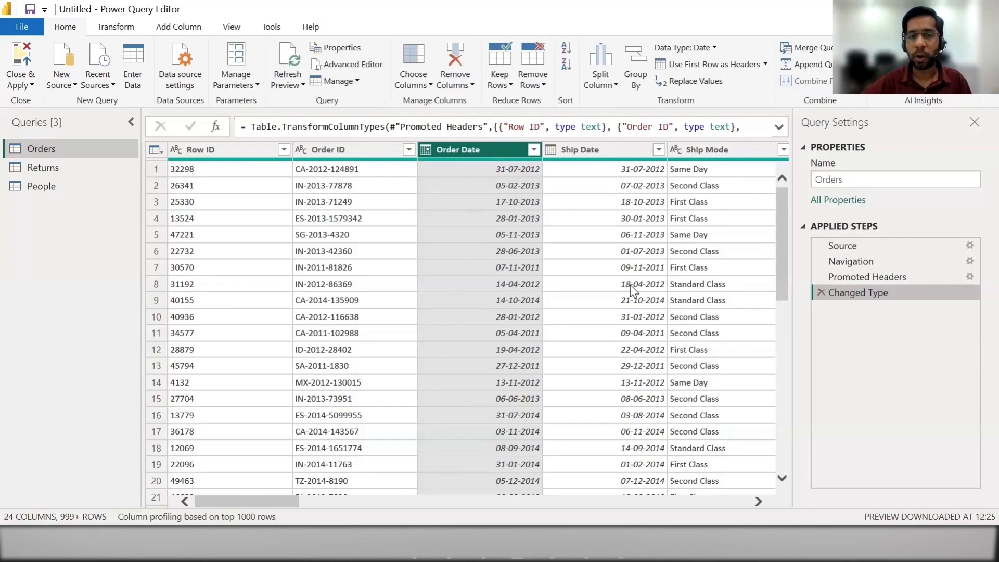
Step: Transform the Order Date column into its Month, and delete that applied step
right_click(467, 146)
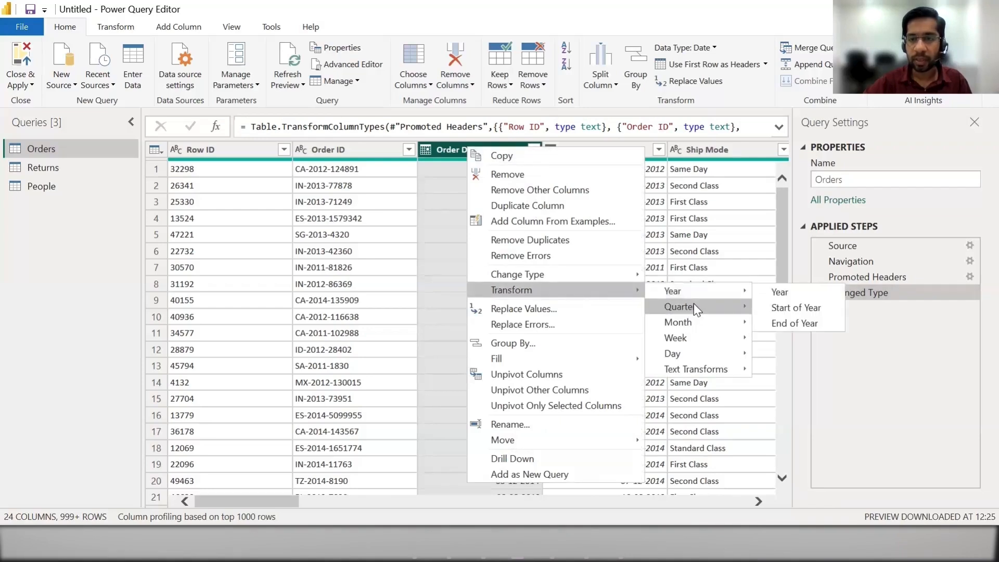
mouse_move(695, 321)
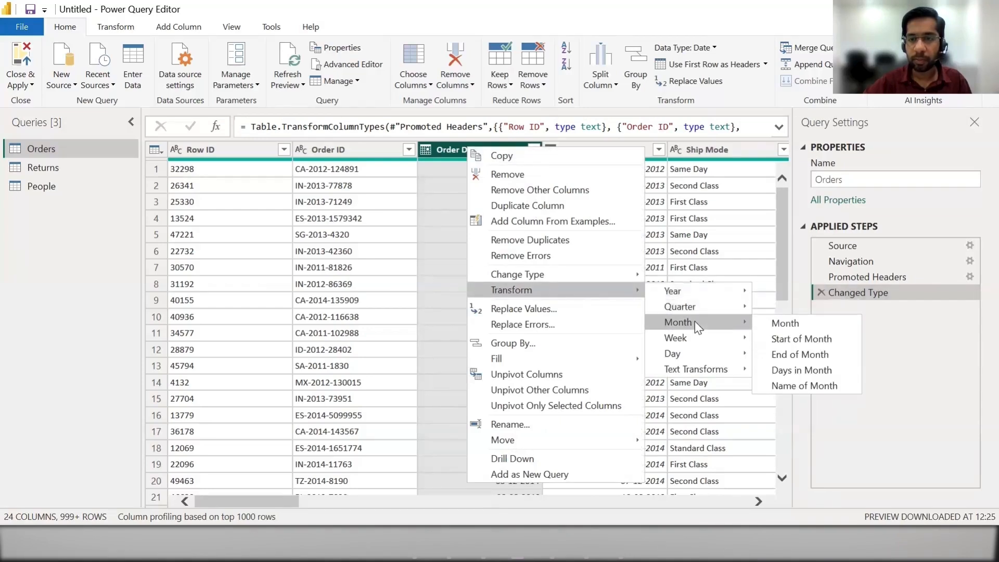
click(788, 323)
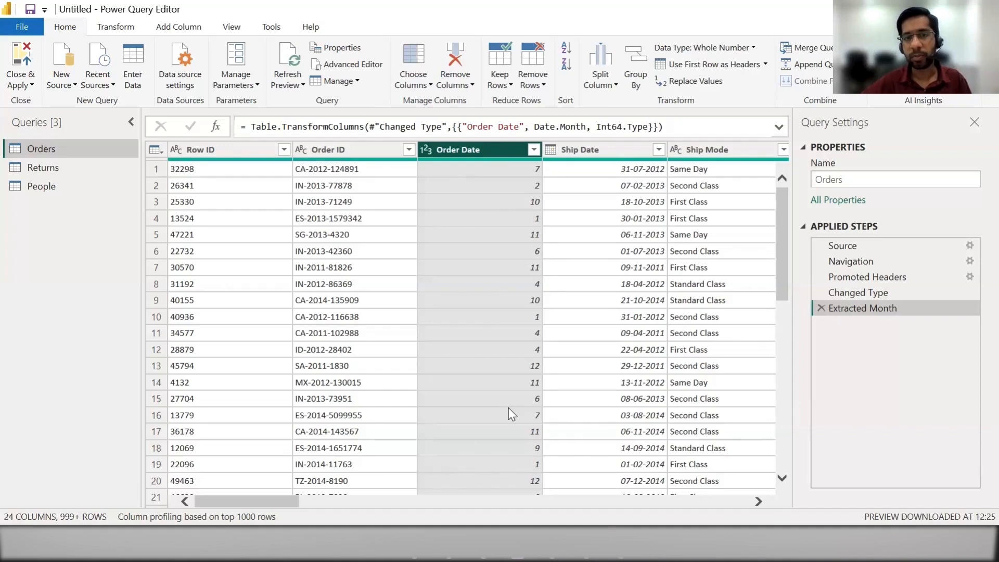
click(822, 308)
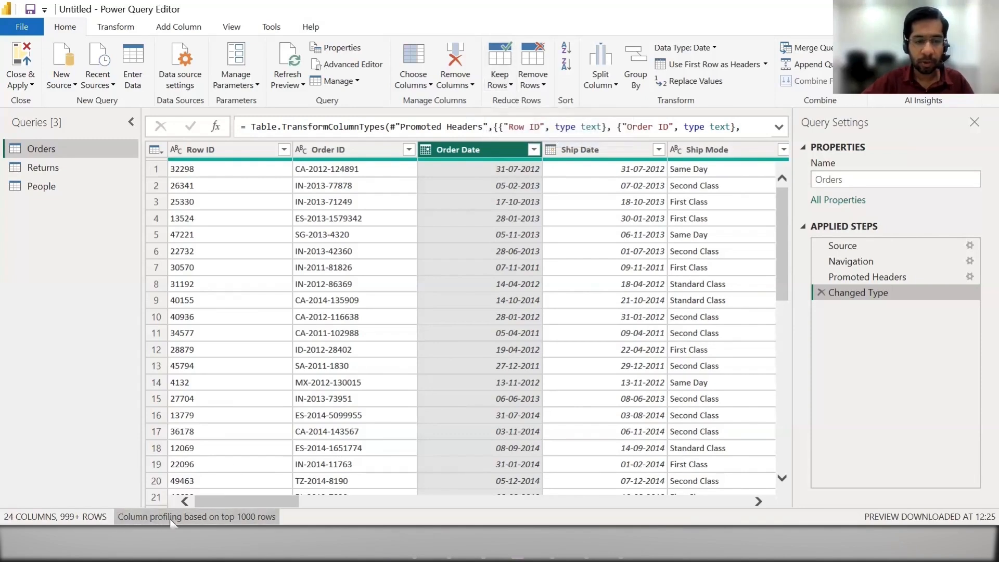
Step: Set column profiling to be based on the entire data set
click(251, 523)
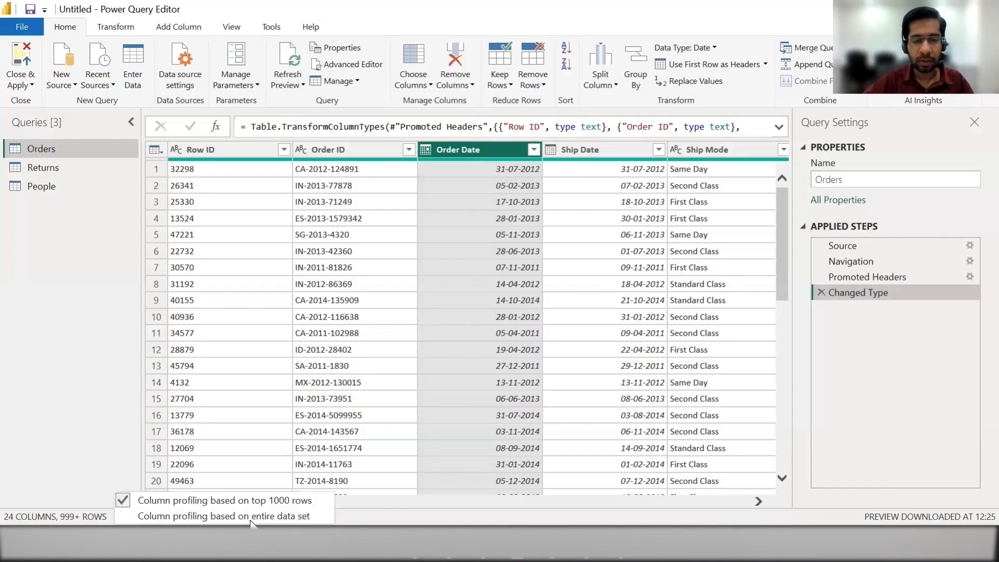
click(158, 518)
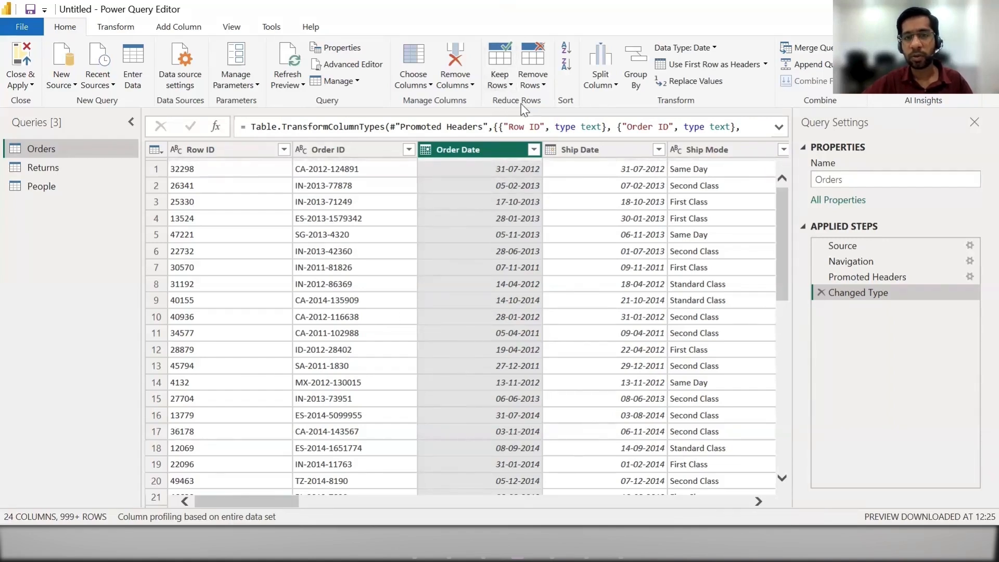
Step: Keep only the top 50 rows of the Orders query, check the last row, and delete that applied step
click(500, 86)
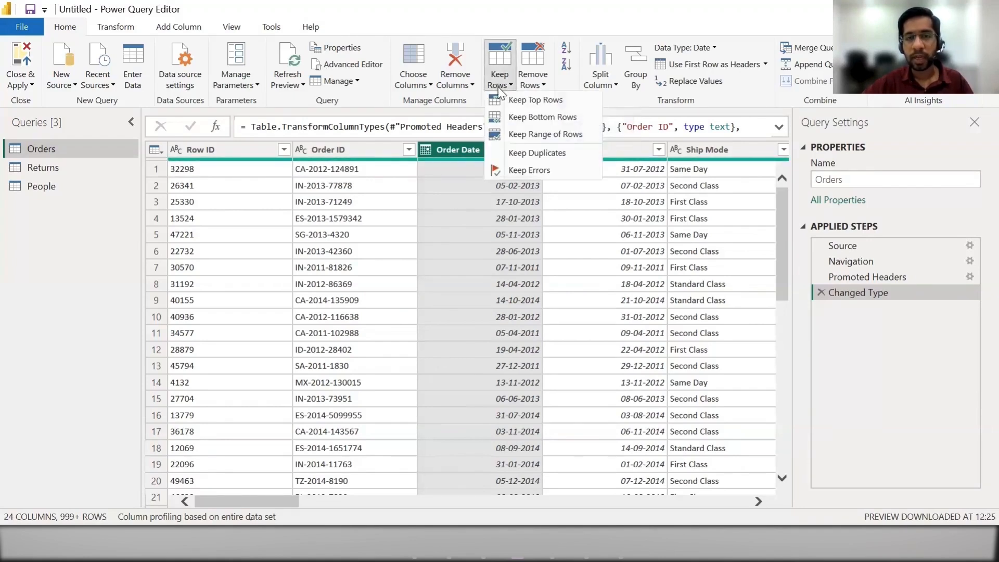
click(535, 100)
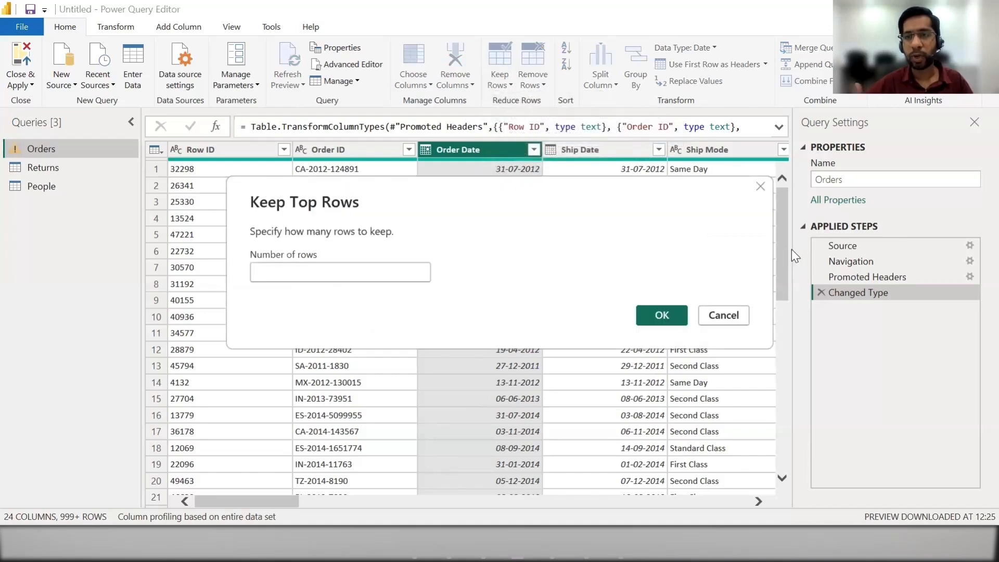
text(50)
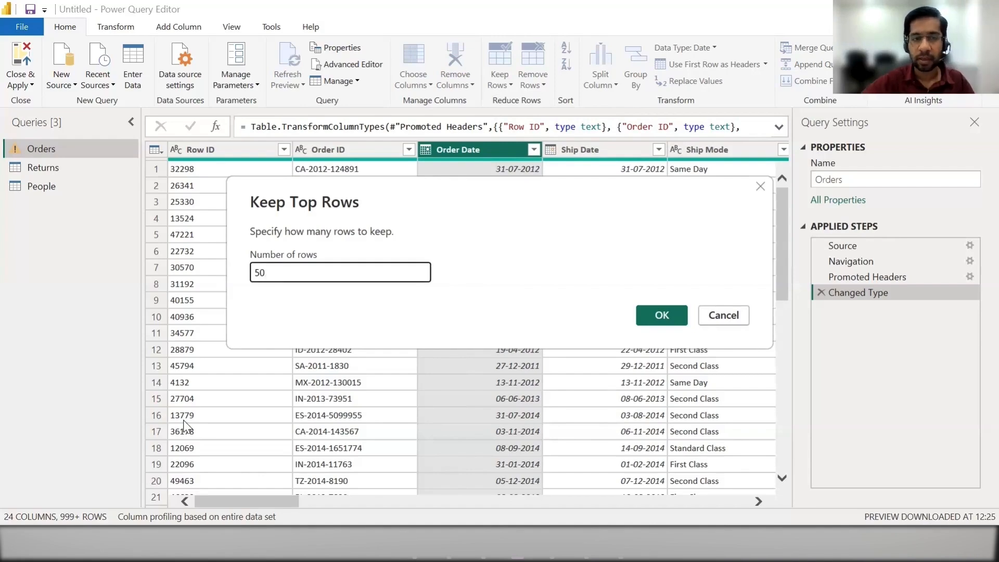
drag(260, 271, 154, 276)
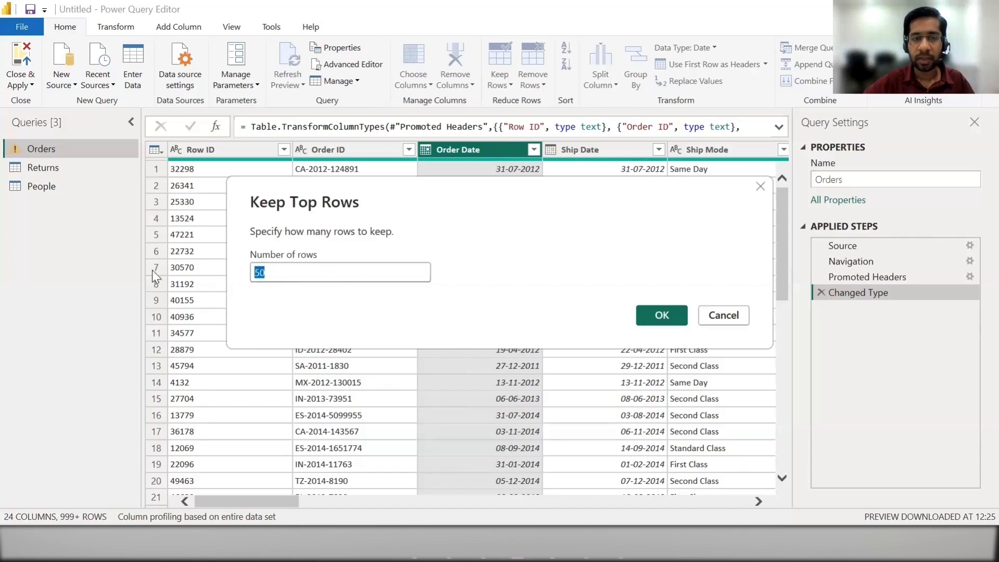
click(639, 314)
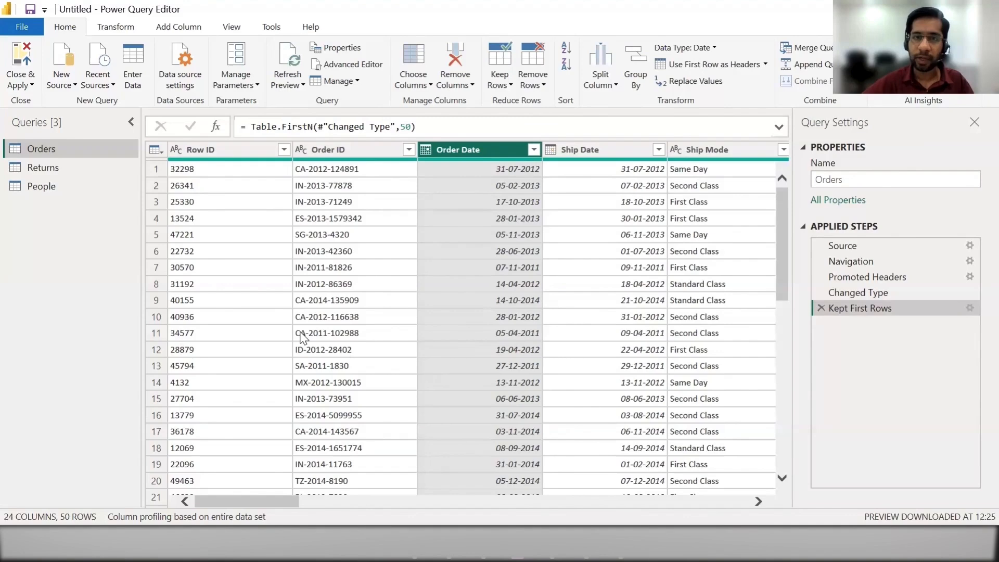
drag(779, 194, 761, 426)
click(156, 487)
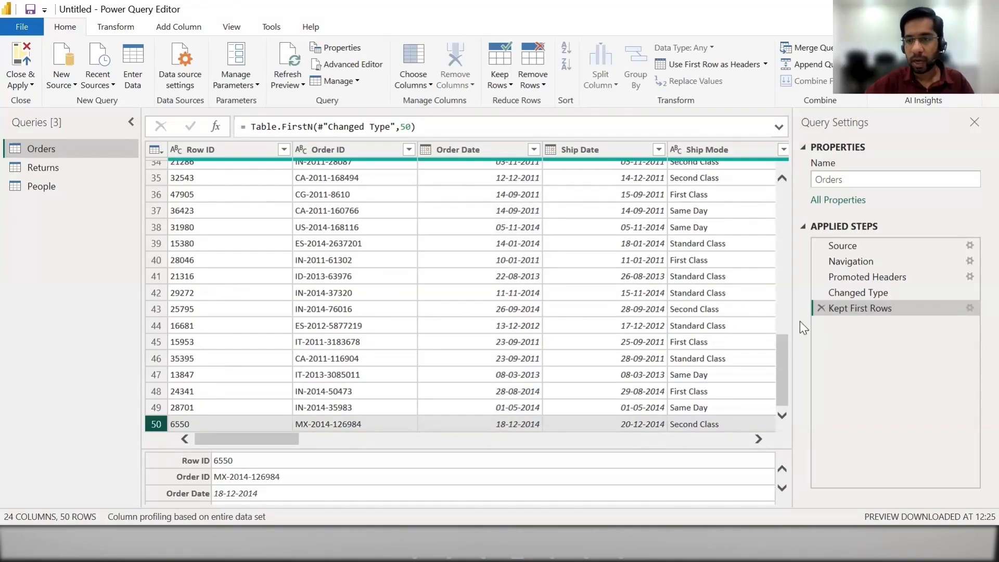
click(821, 308)
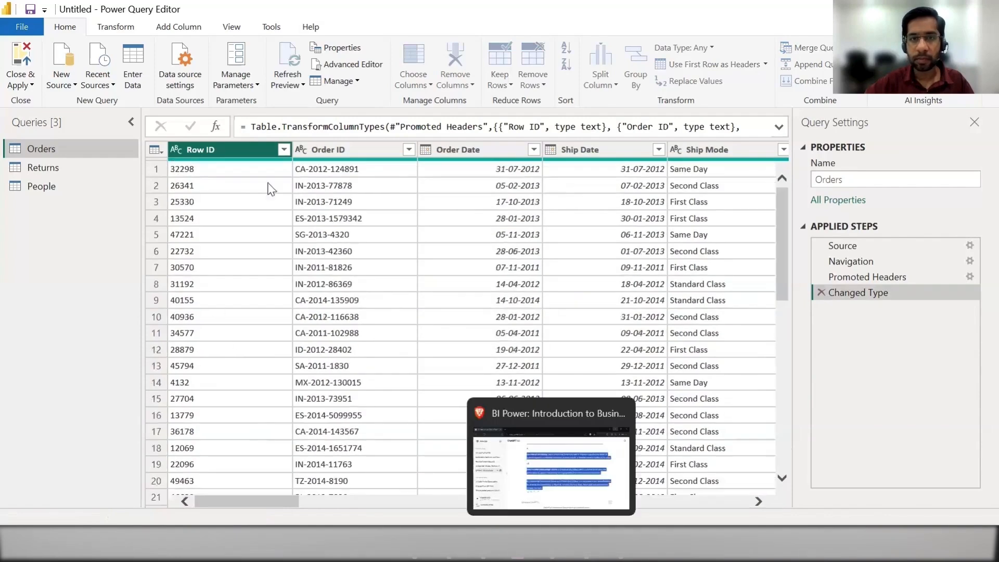
Step: Keep only the bottom 50 rows of the Orders query, look through them, and delete that applied step
click(508, 85)
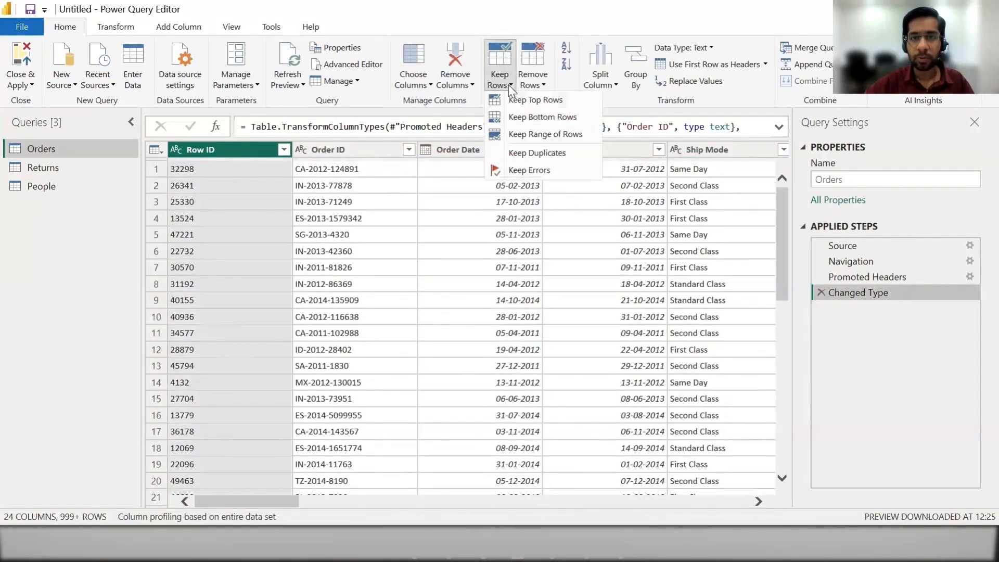
click(533, 121)
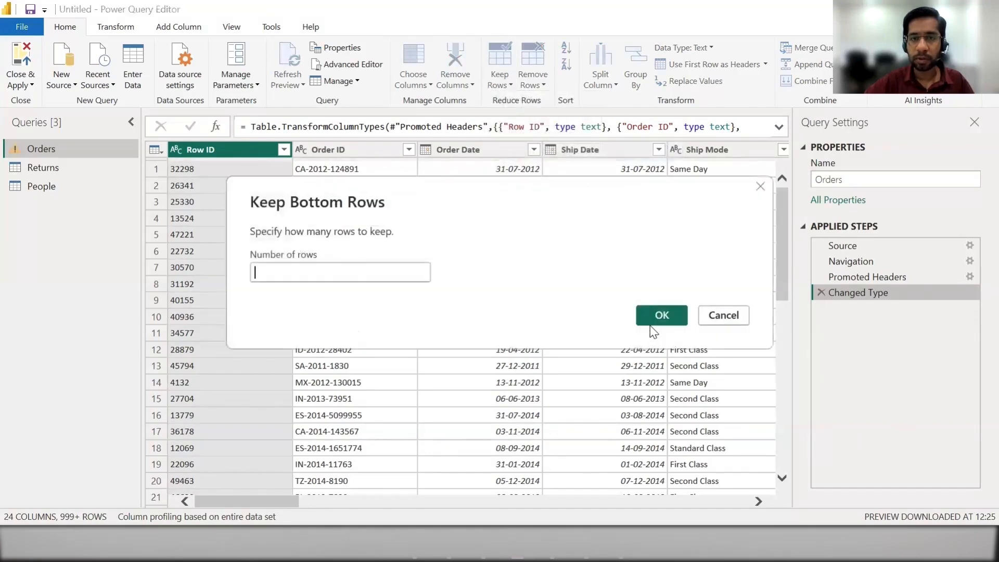
click(363, 271)
text(50)
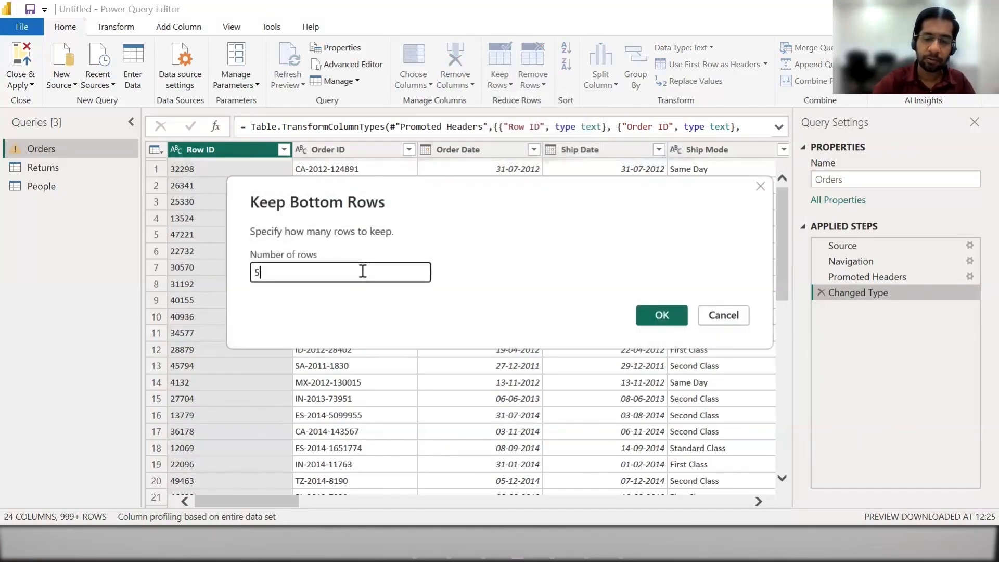
click(662, 315)
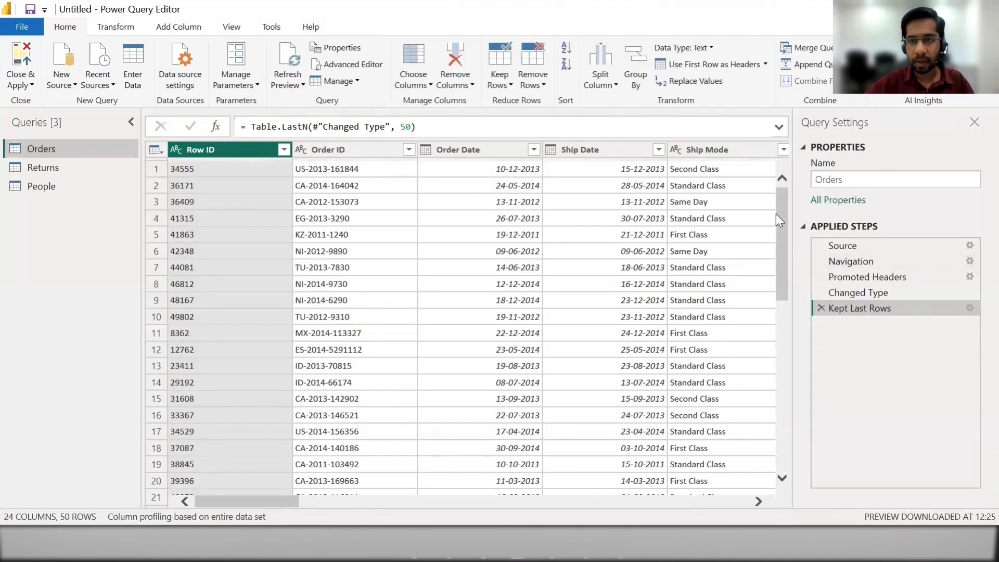
drag(781, 221, 781, 386)
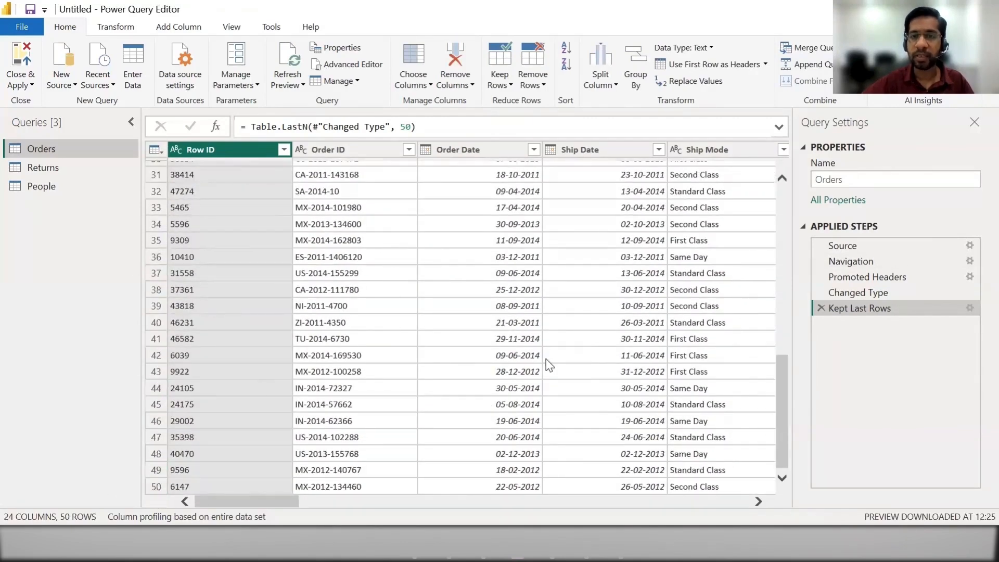
click(822, 308)
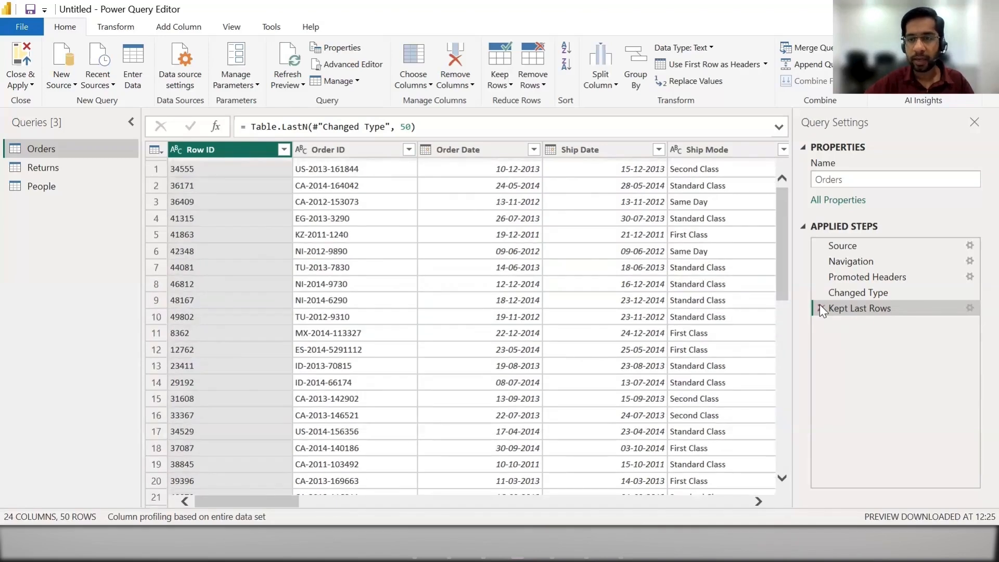
click(821, 308)
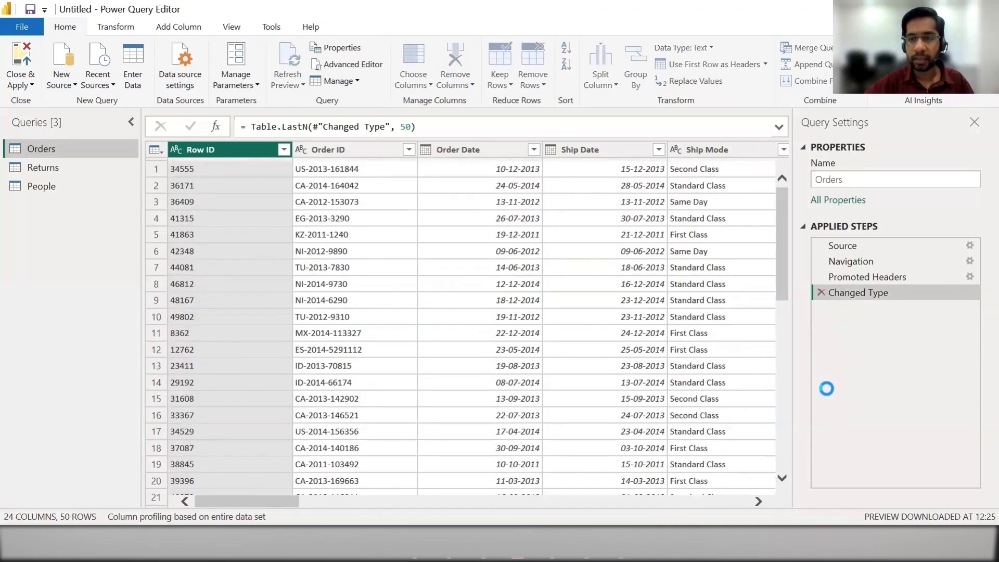
Step: Keep a range of 500 rows starting at row 101 in the Orders query, and delete that applied step
click(503, 85)
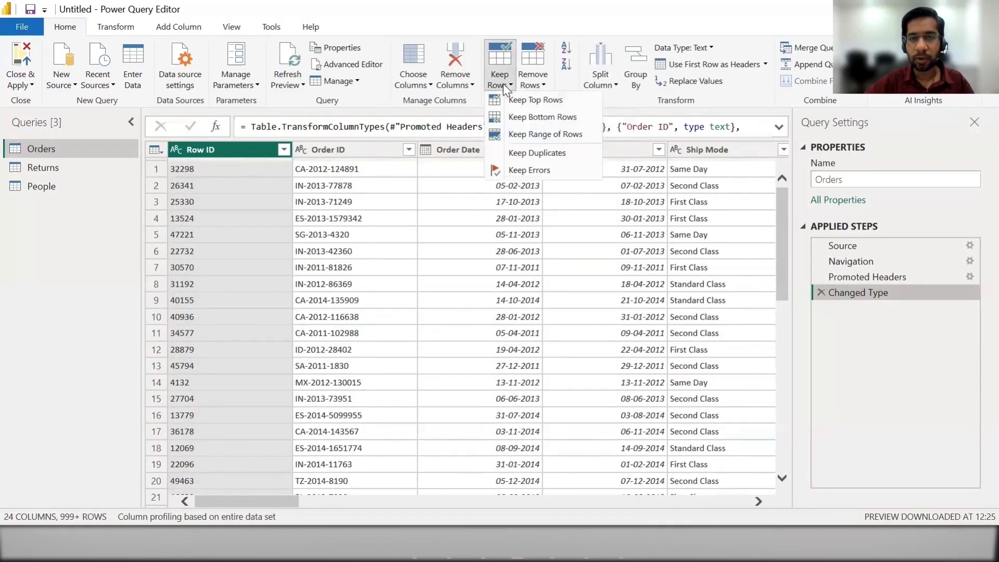
click(521, 136)
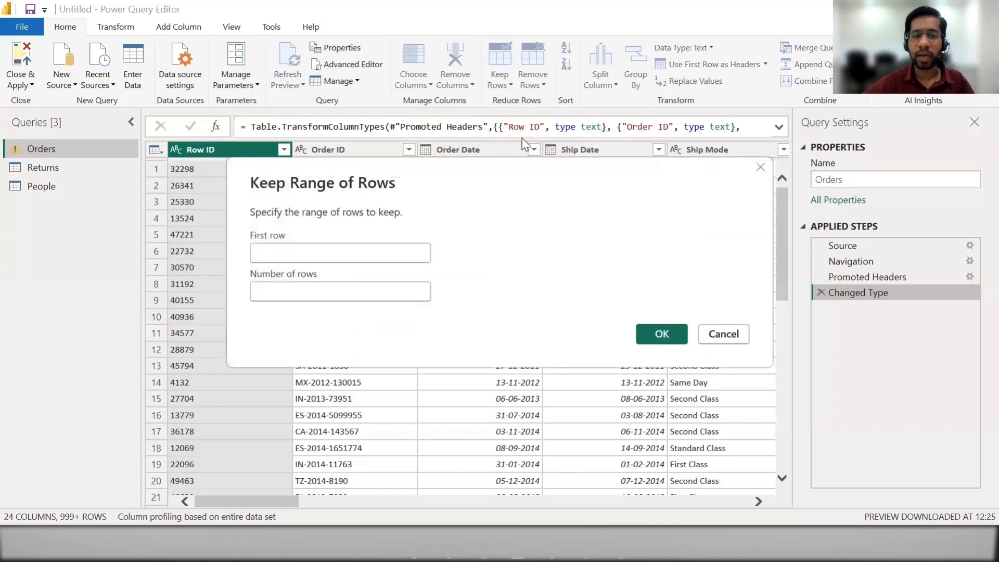
text(100)
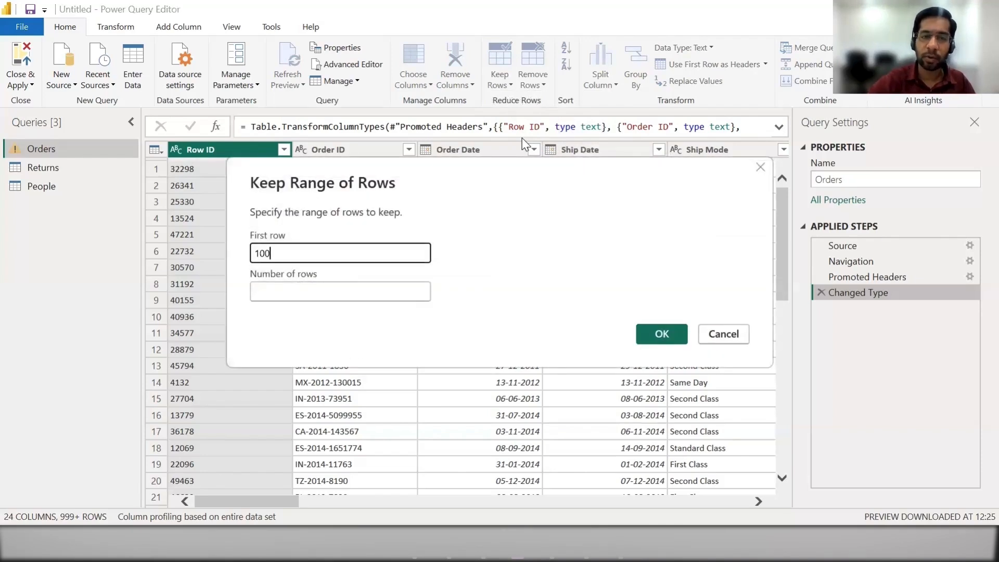
click(327, 292)
text(5)
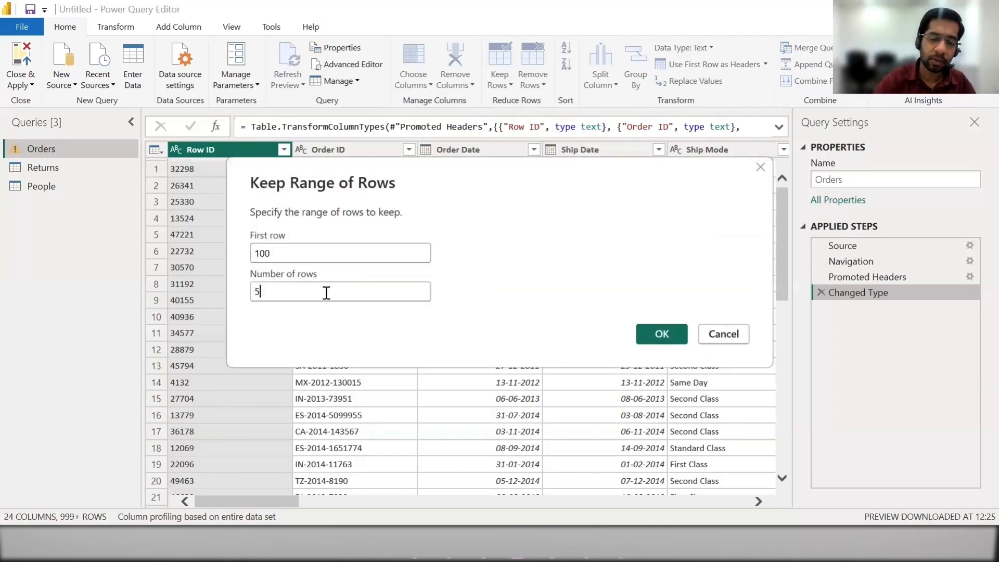
text(00)
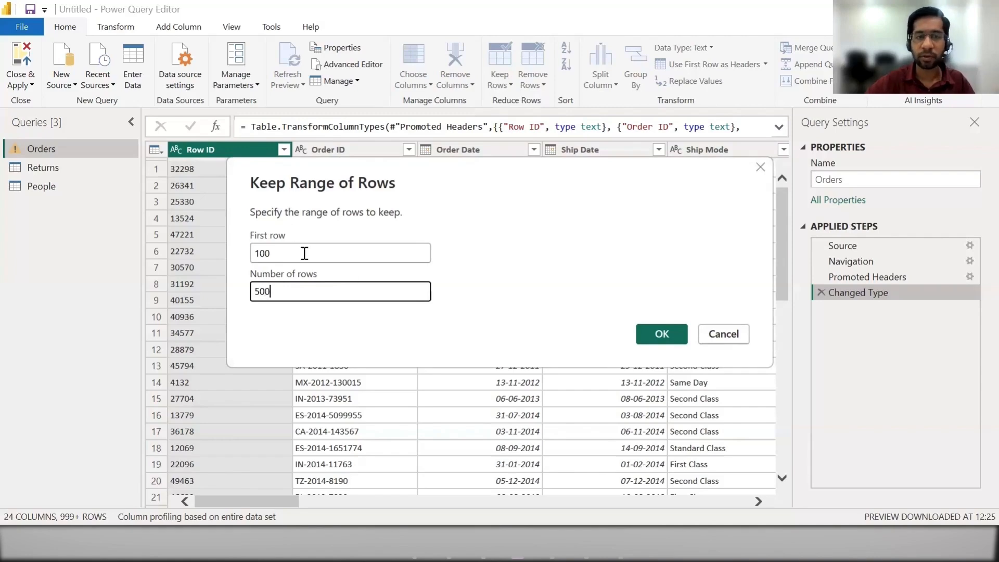
drag(304, 252, 191, 246)
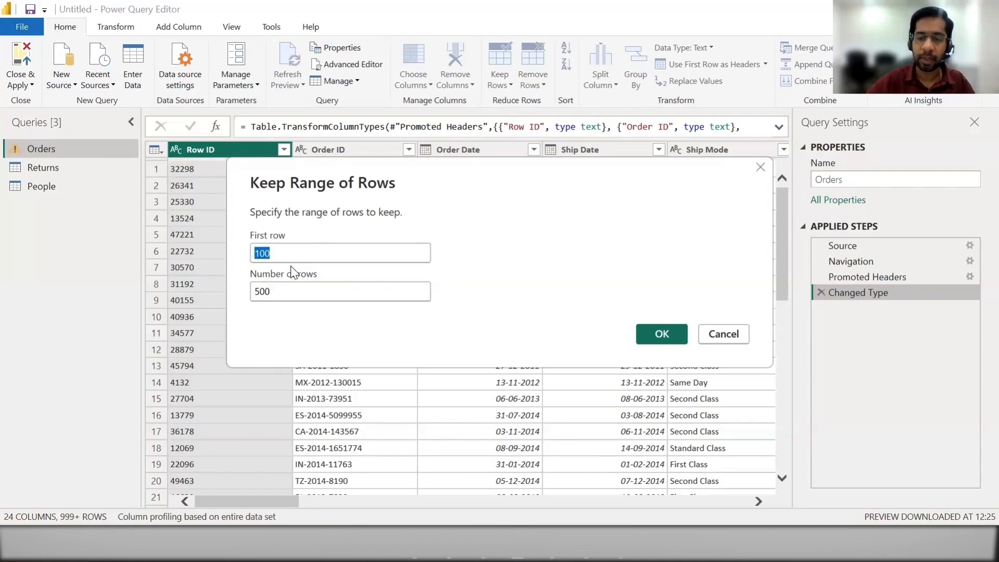
text(101)
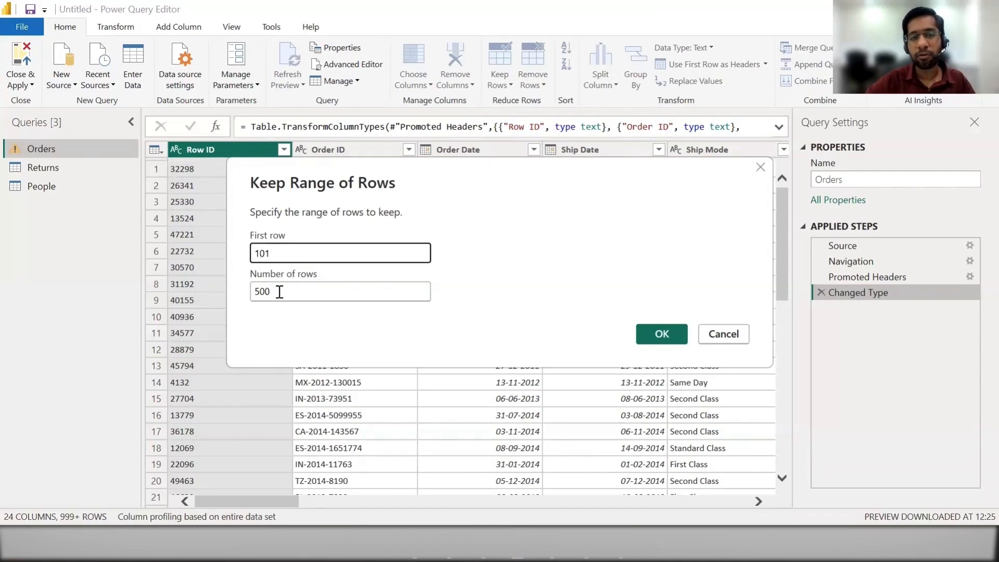
click(657, 334)
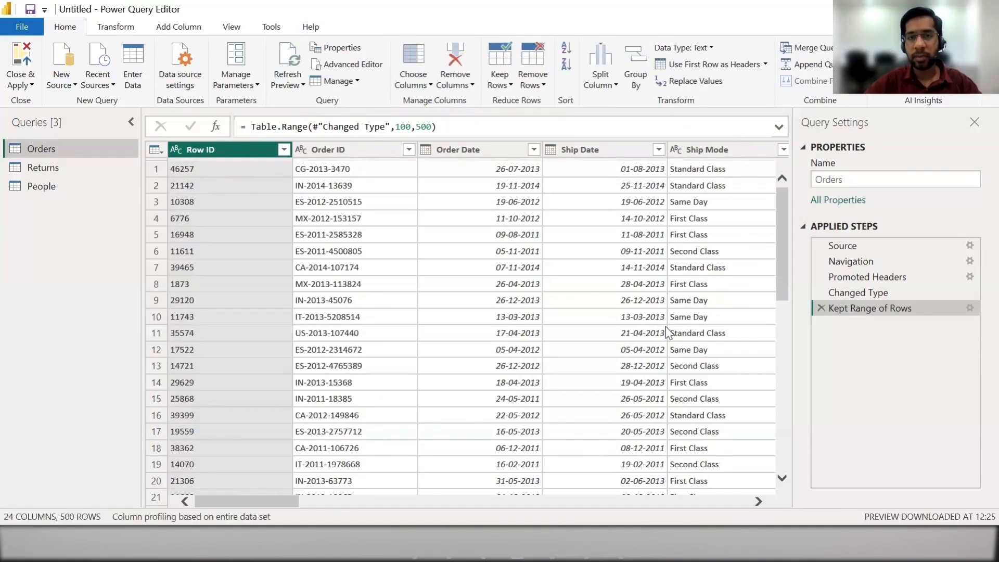
click(821, 308)
click(498, 88)
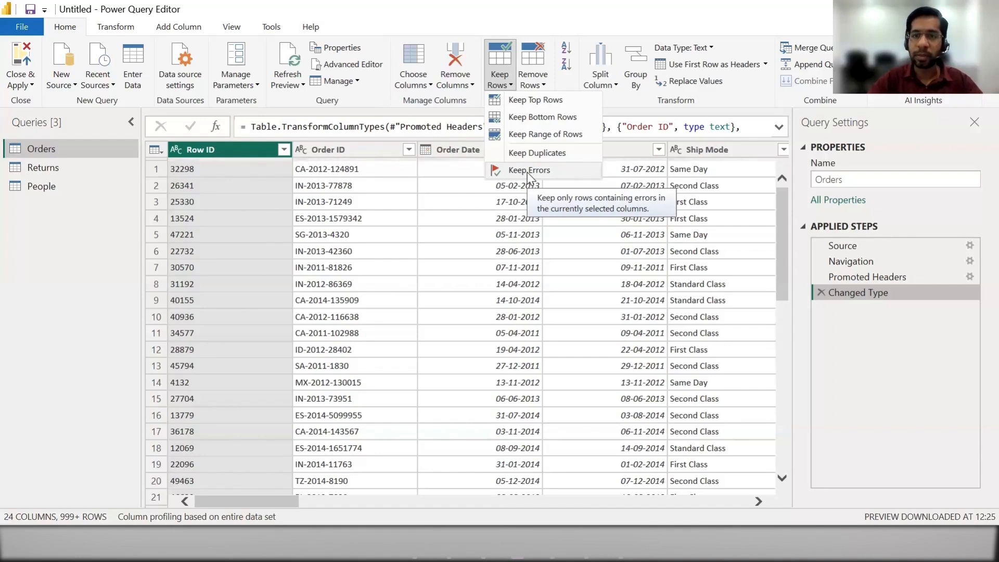
click(617, 101)
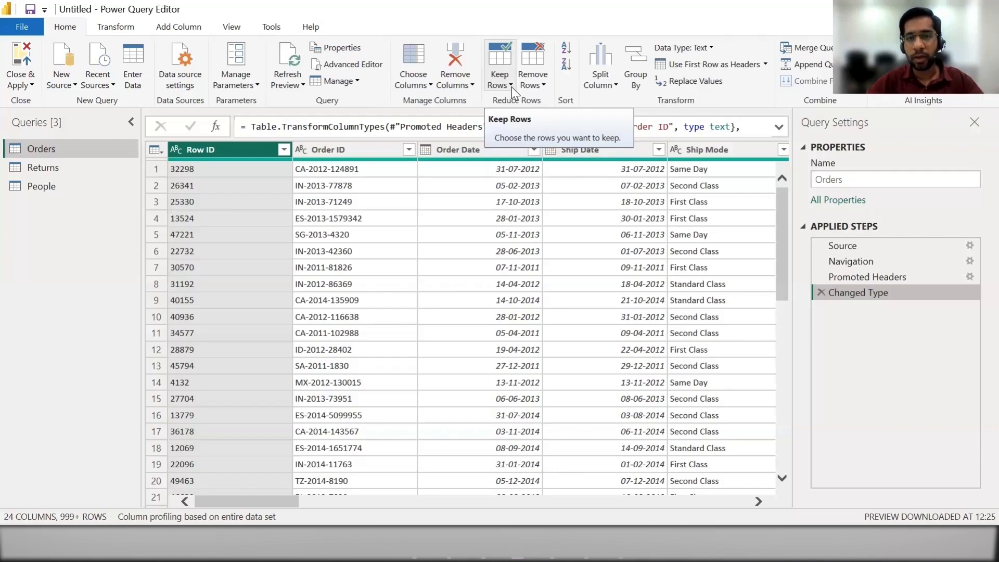
click(539, 86)
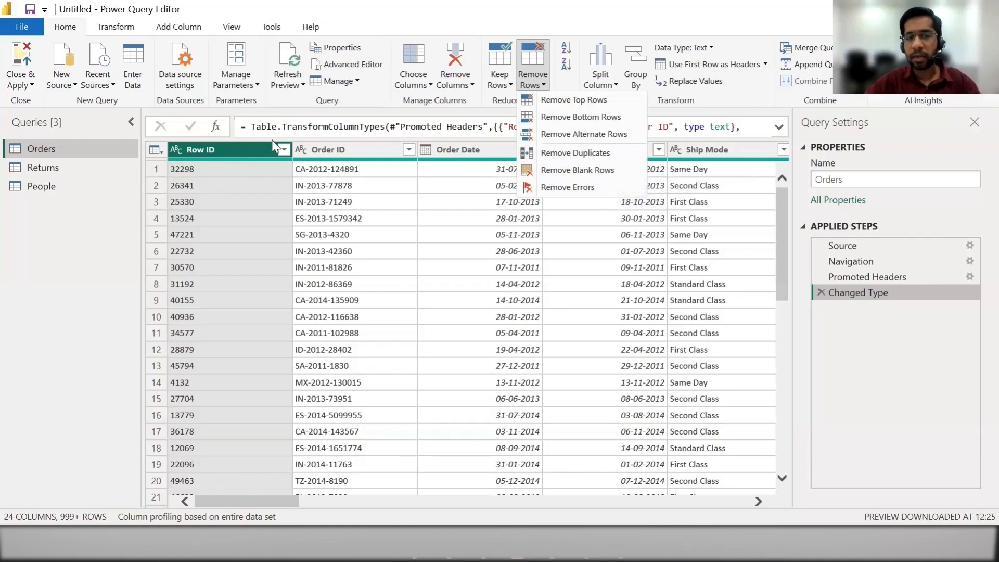
click(224, 501)
drag(235, 499, 189, 501)
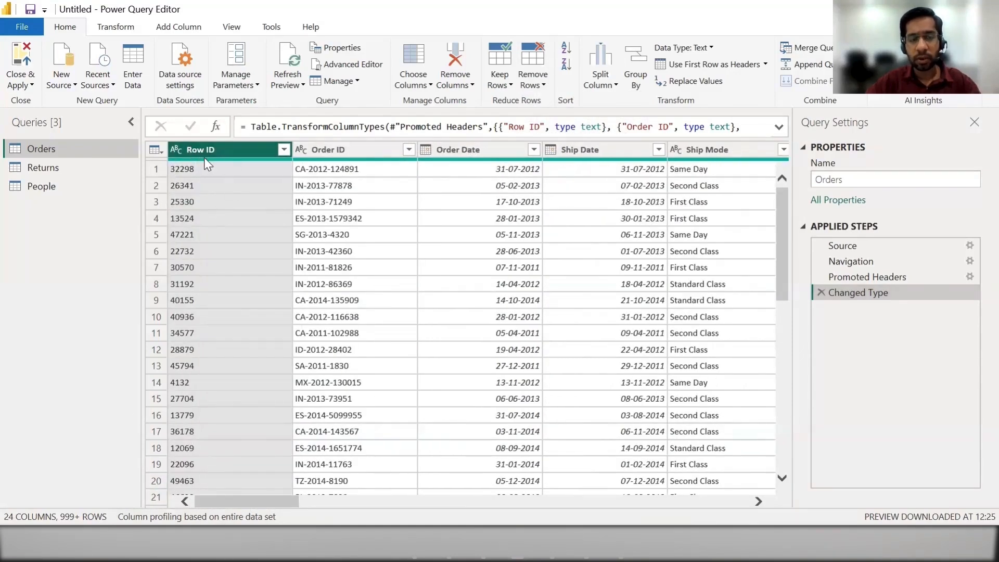
Step: Remove duplicate rows across all columns of the Orders query, and delete that applied step
drag(223, 495, 690, 510)
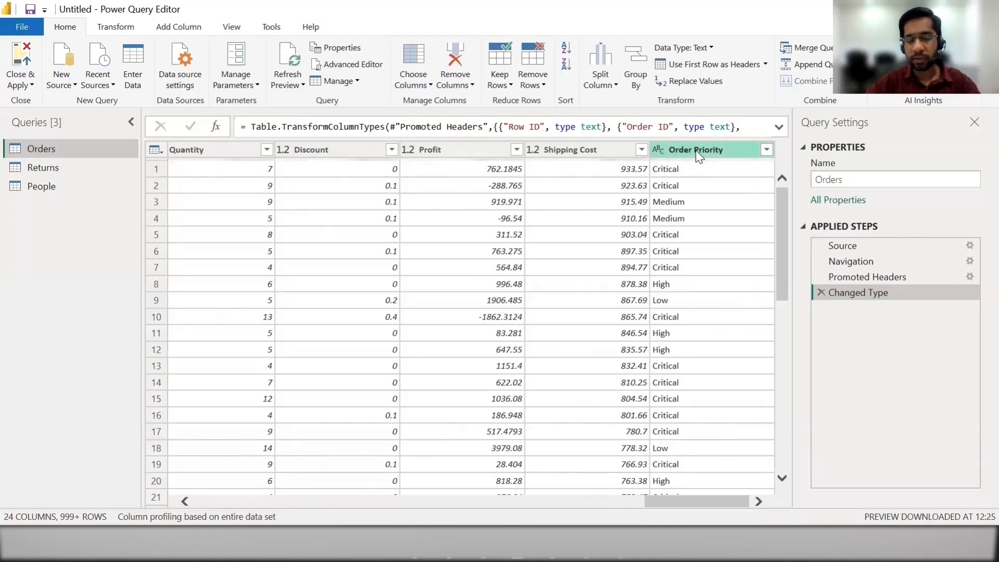
key(ctrl+a)
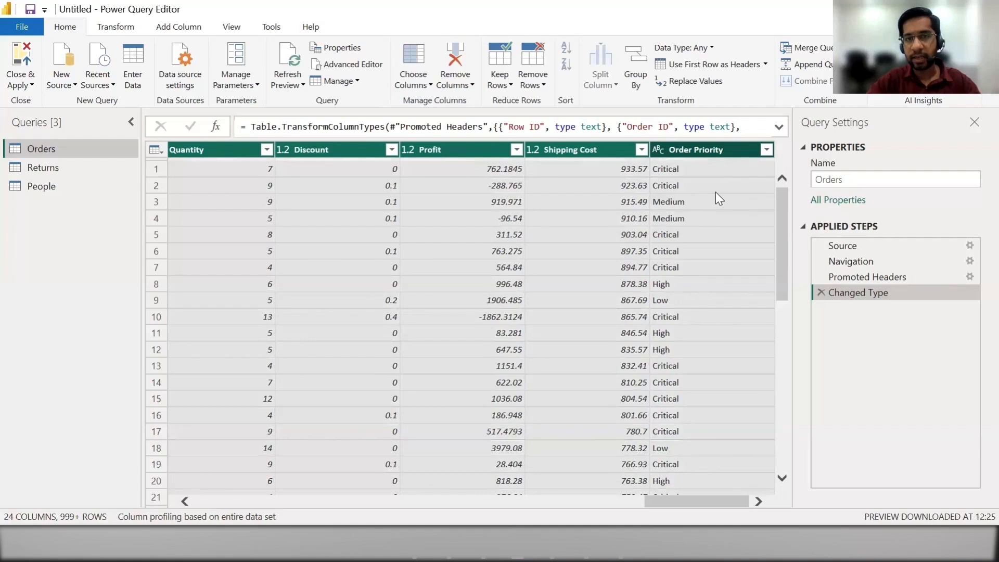
click(533, 86)
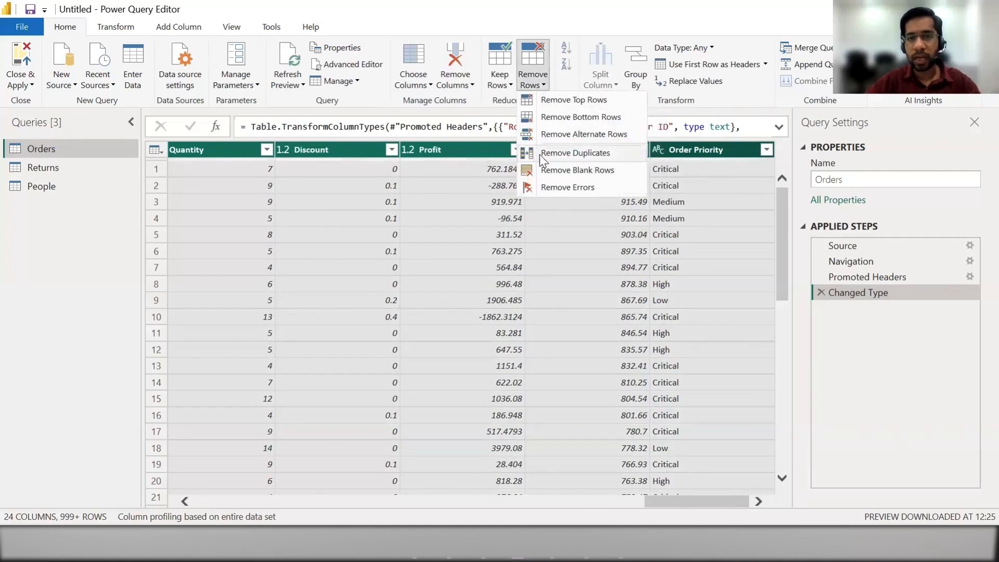
click(575, 153)
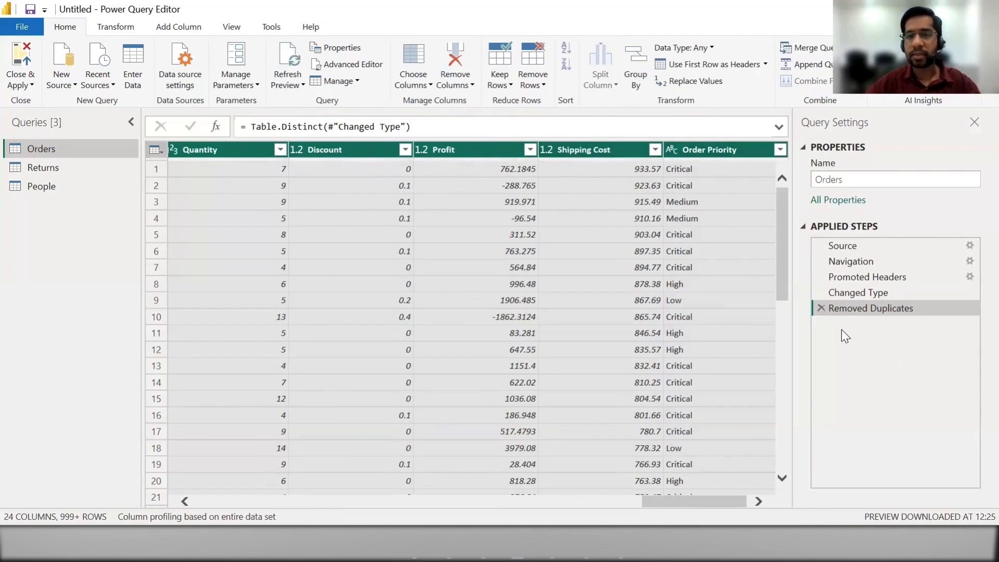
click(820, 307)
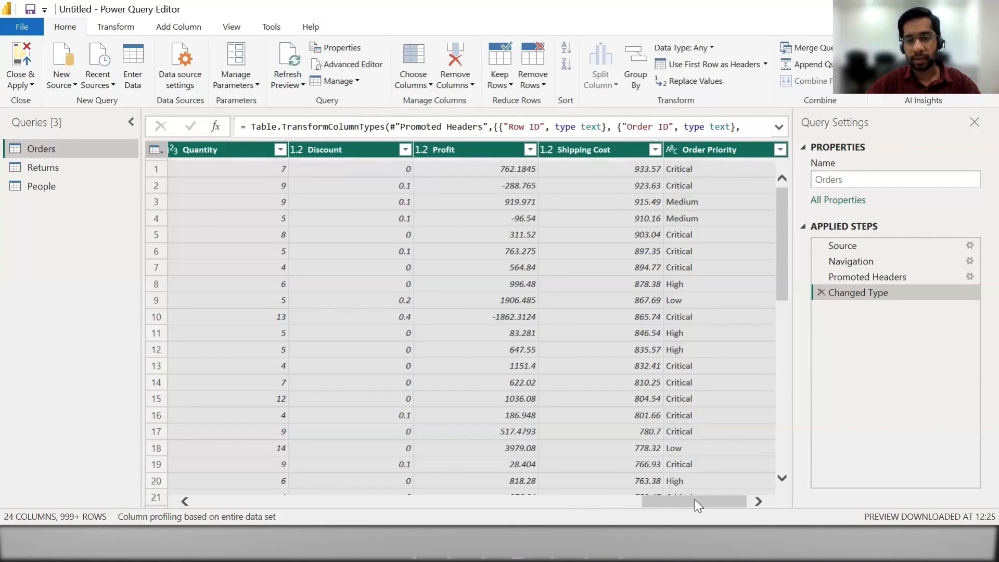
Step: Look through the Orders rows and examine the distinct Ship Mode values in the column's filter list without applying a filter
drag(695, 504, 247, 502)
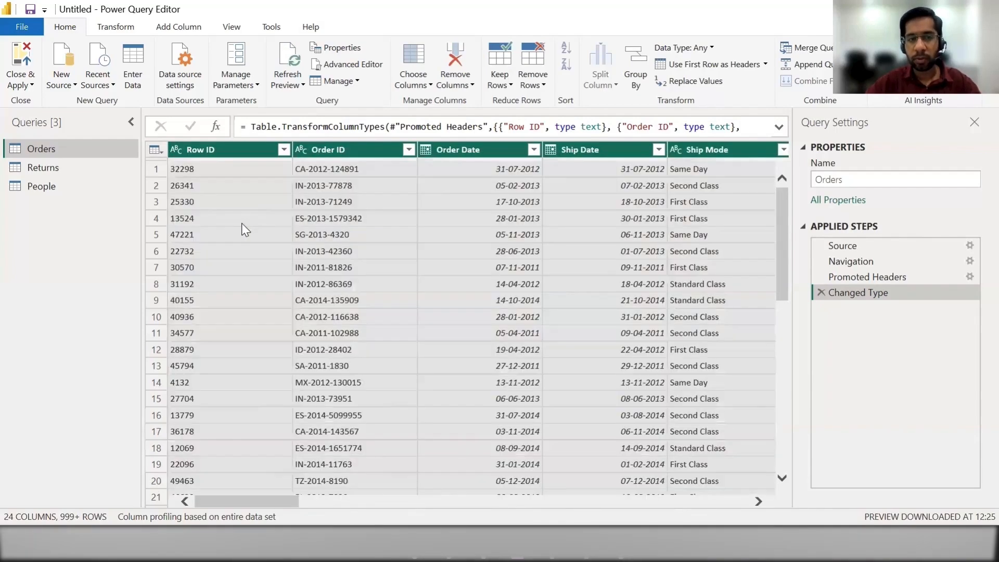
click(199, 149)
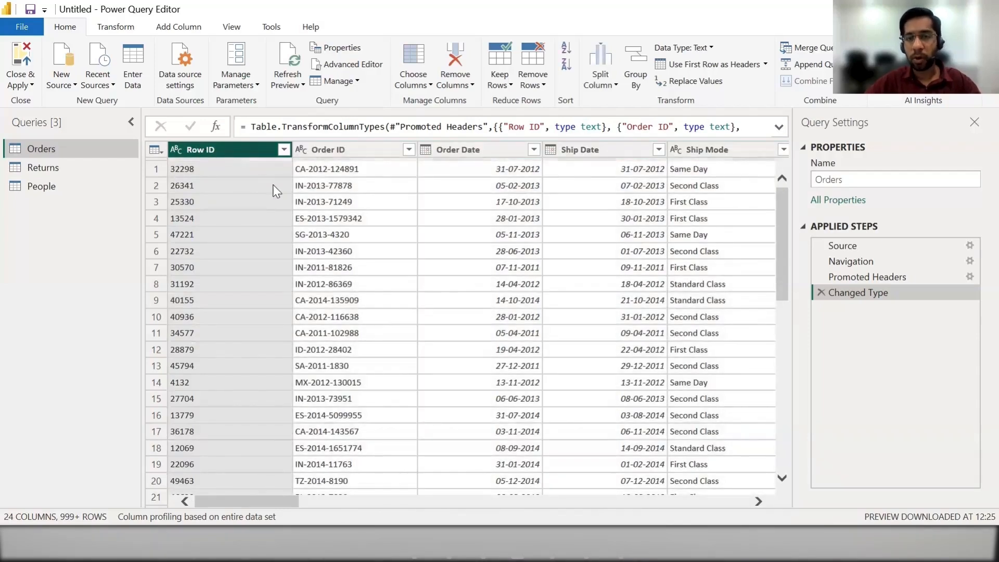
mouse_move(269, 504)
mouse_down()
mouse_move(232, 501)
mouse_move(259, 501)
mouse_up()
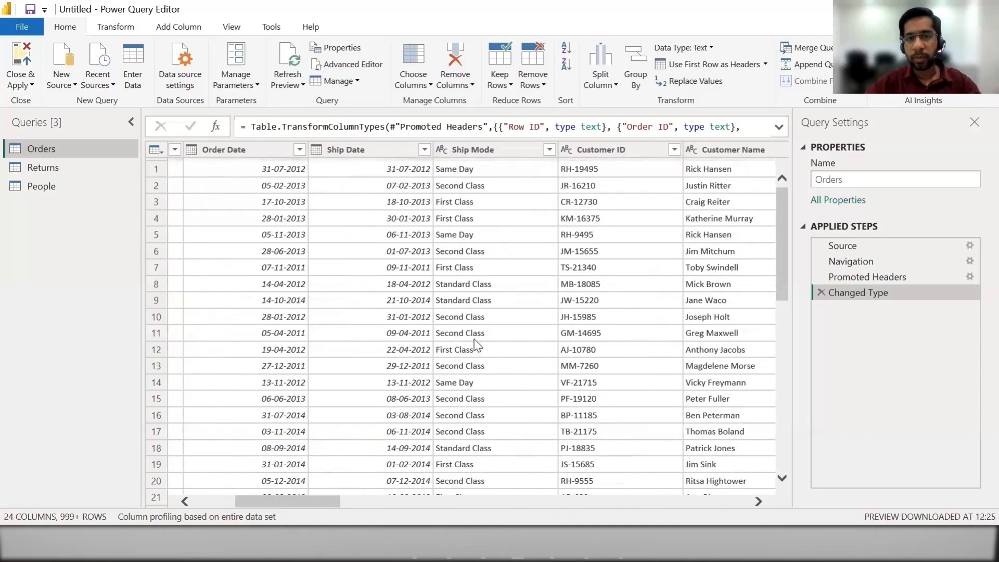
scroll(469, 203, down, 3)
scroll(467, 207, down, 2)
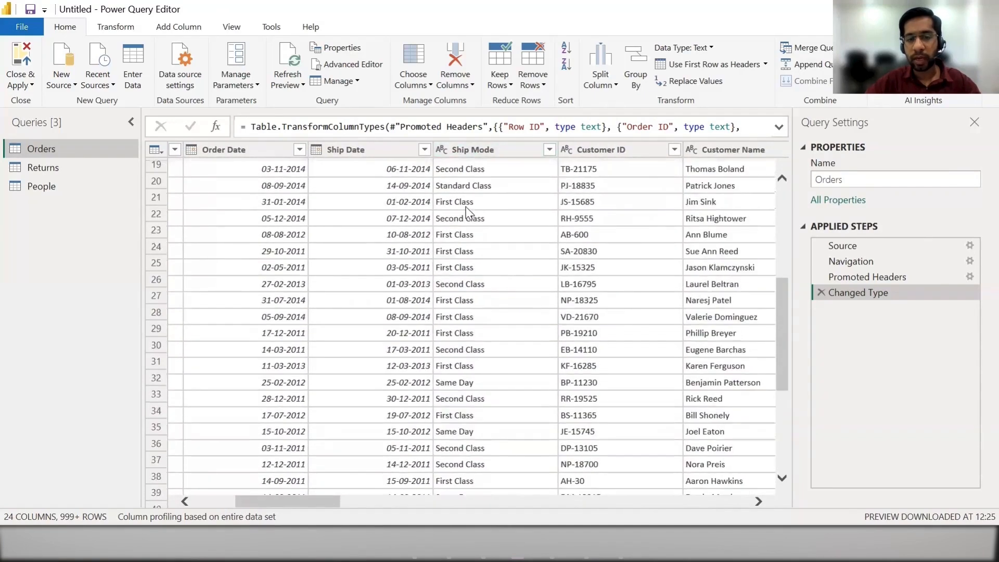
scroll(466, 207, up, 6)
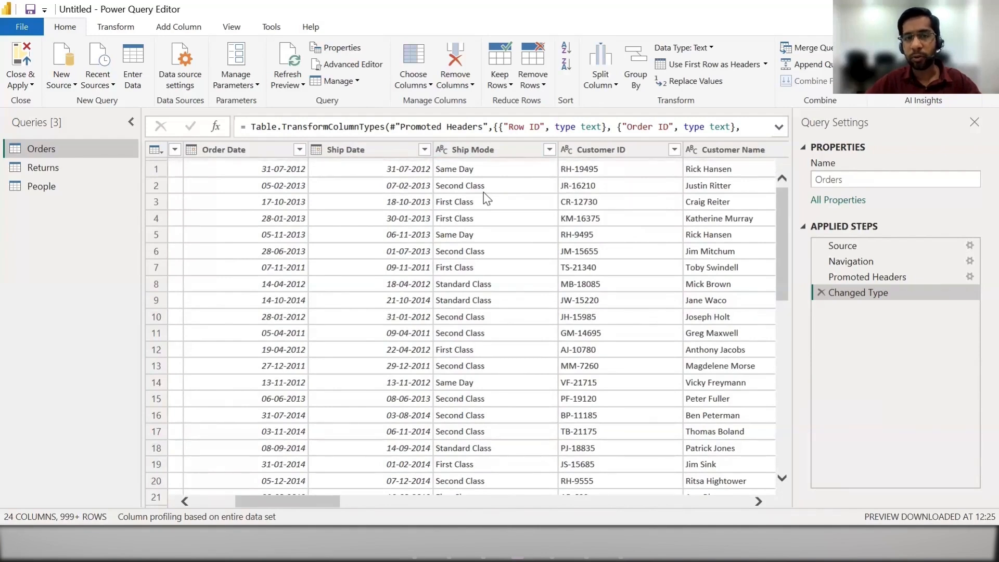
click(550, 150)
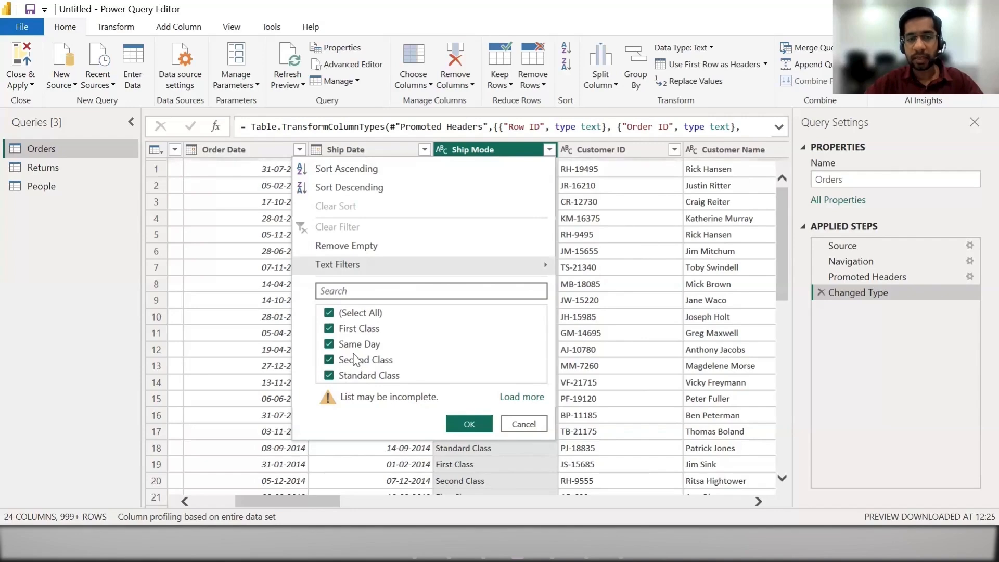
click(525, 426)
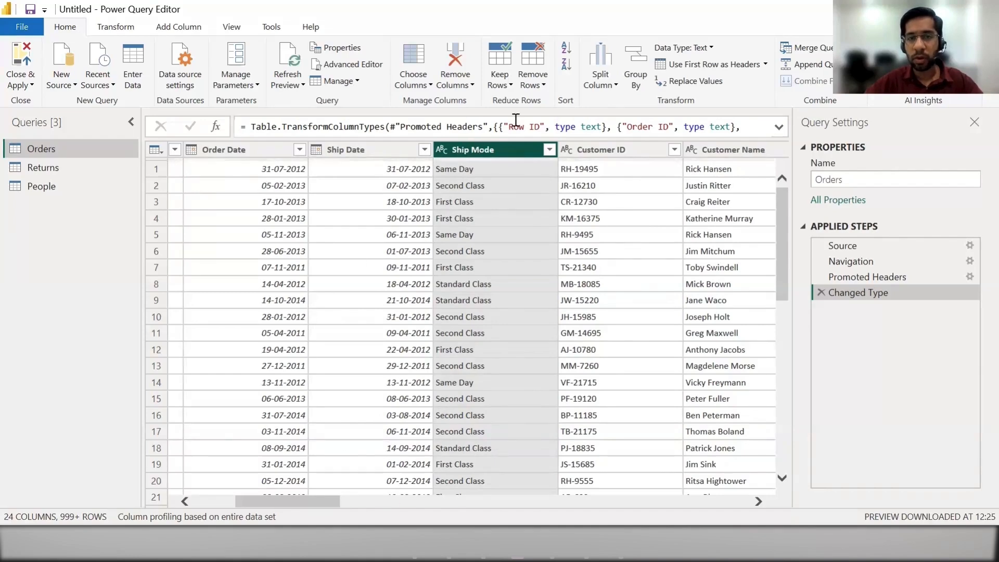
Step: Remove duplicate rows based on the Ship Mode column, check the remaining rows, and delete that applied step
click(536, 86)
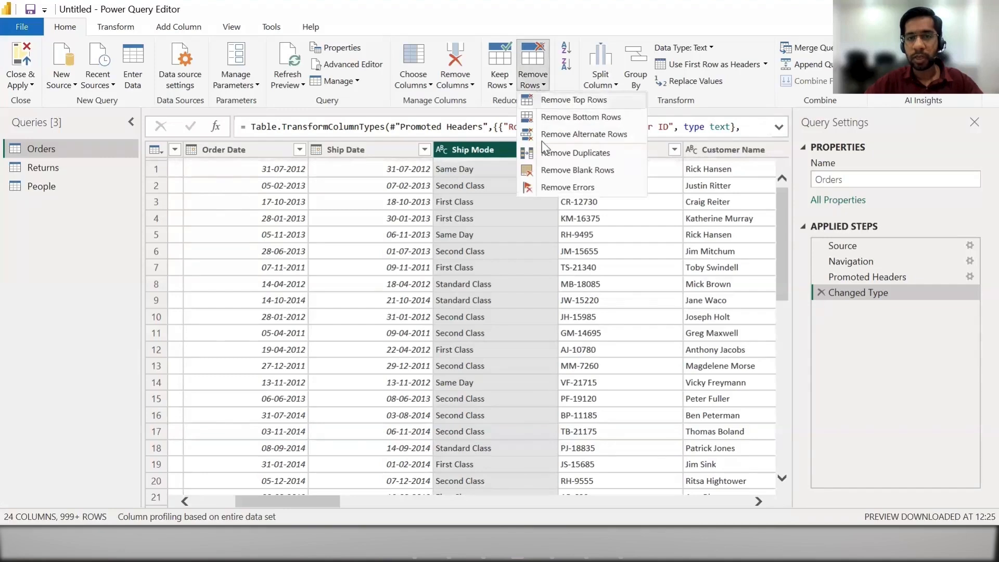
click(572, 155)
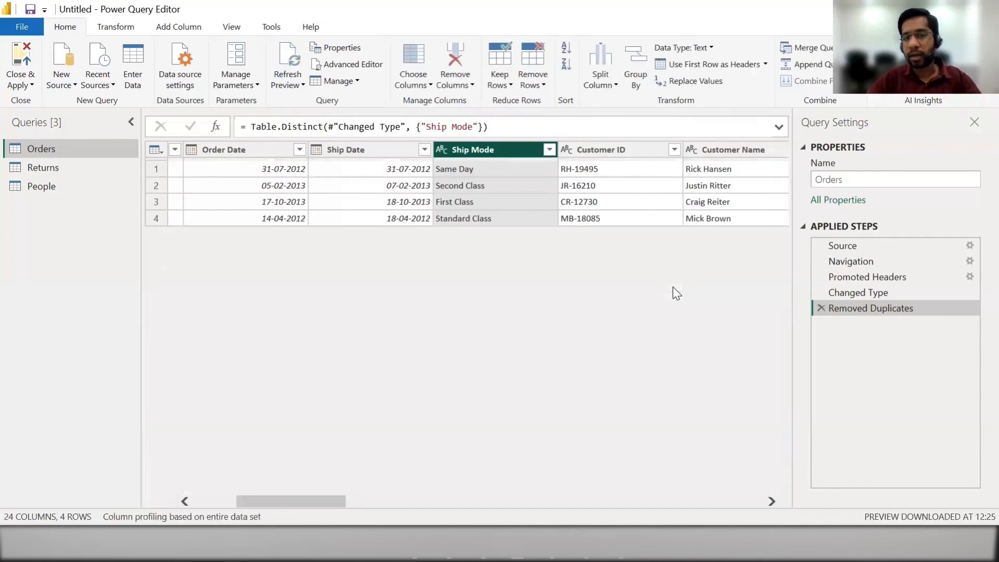
drag(265, 501, 218, 501)
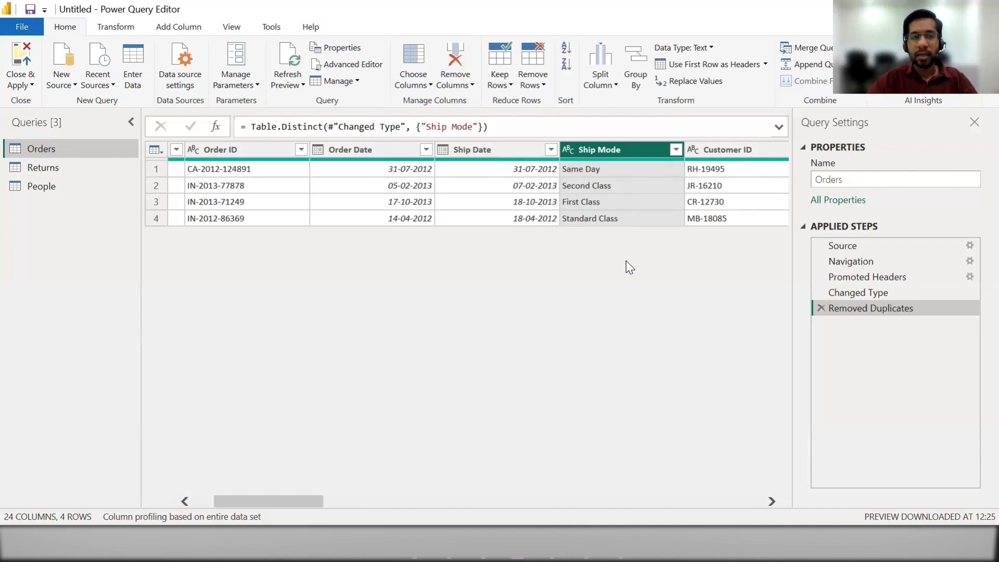
click(822, 308)
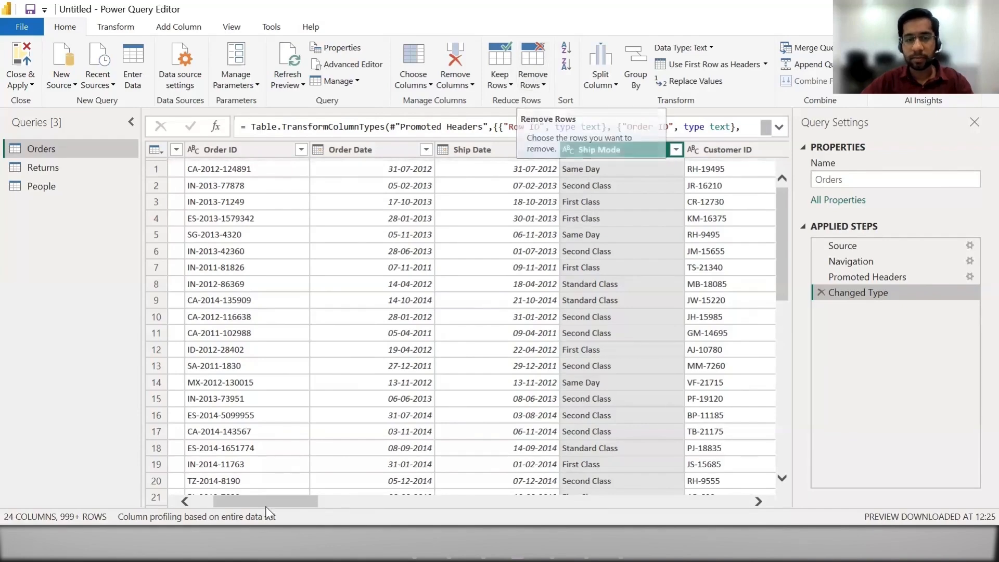
Step: Sort the rows of the Orders query by Order Date in ascending order
drag(267, 504, 196, 493)
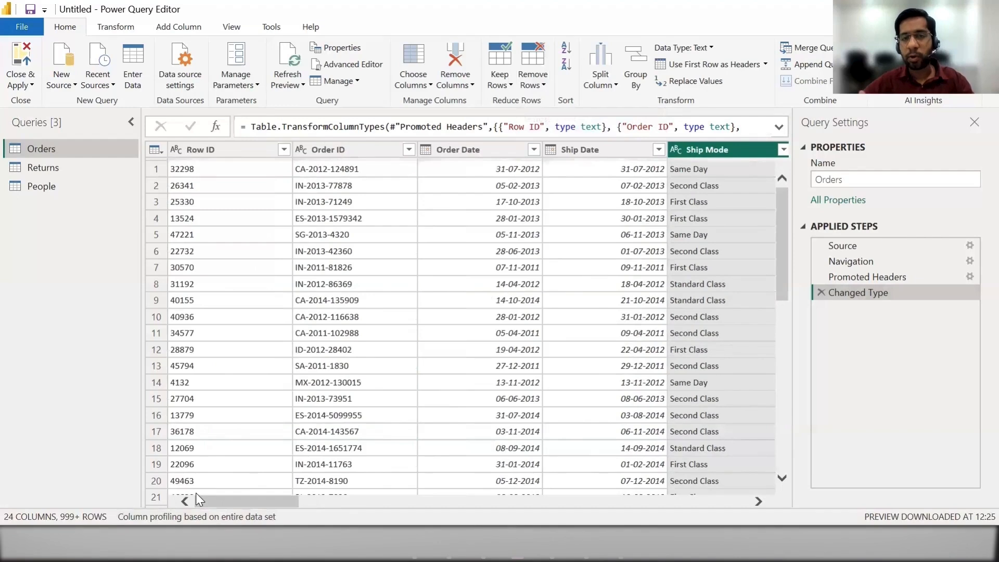
click(475, 160)
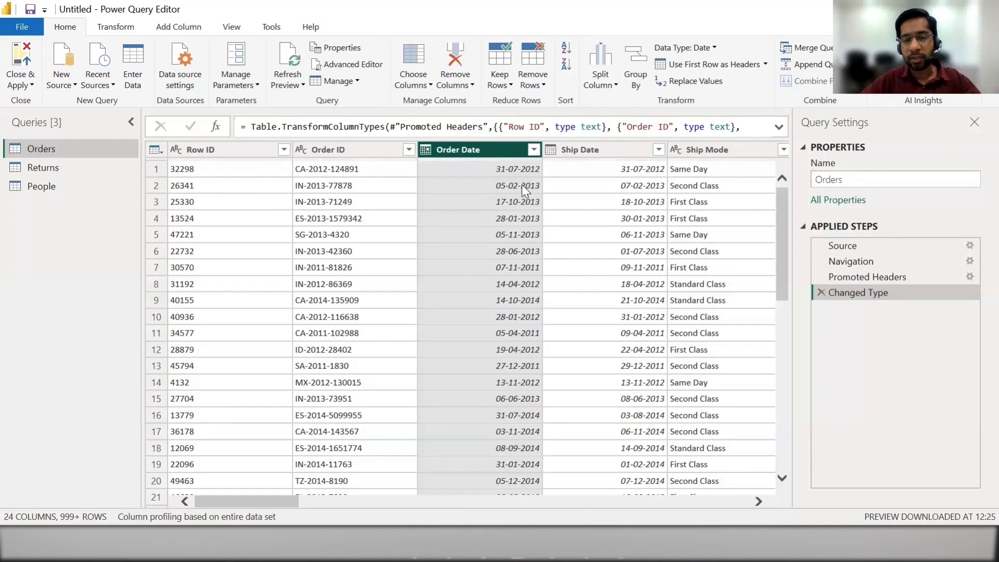
scroll(523, 185, down, 1)
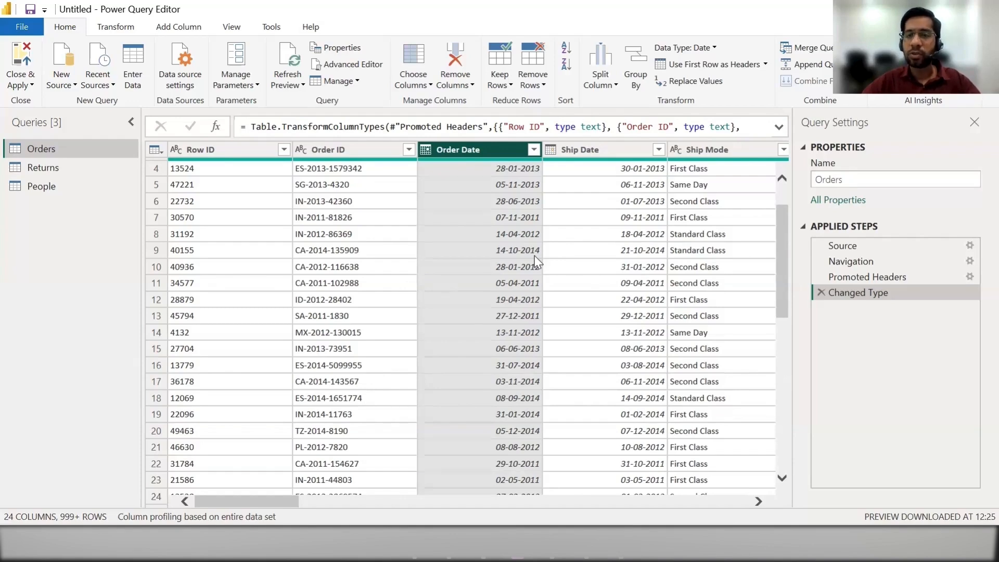
scroll(529, 286, up, 1)
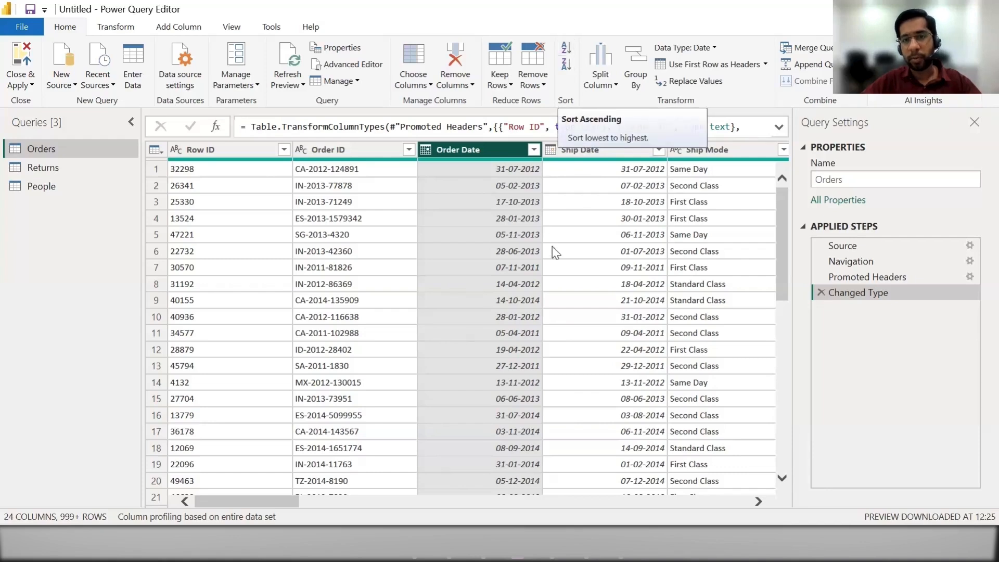
click(567, 52)
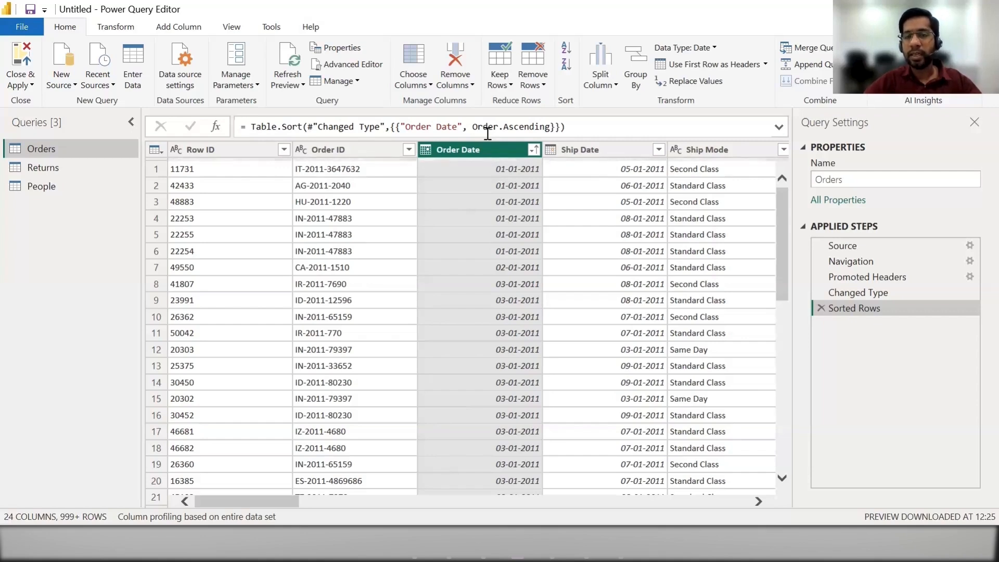
Step: Switch the Order Date sort to descending order and look through the sorted rows
click(567, 77)
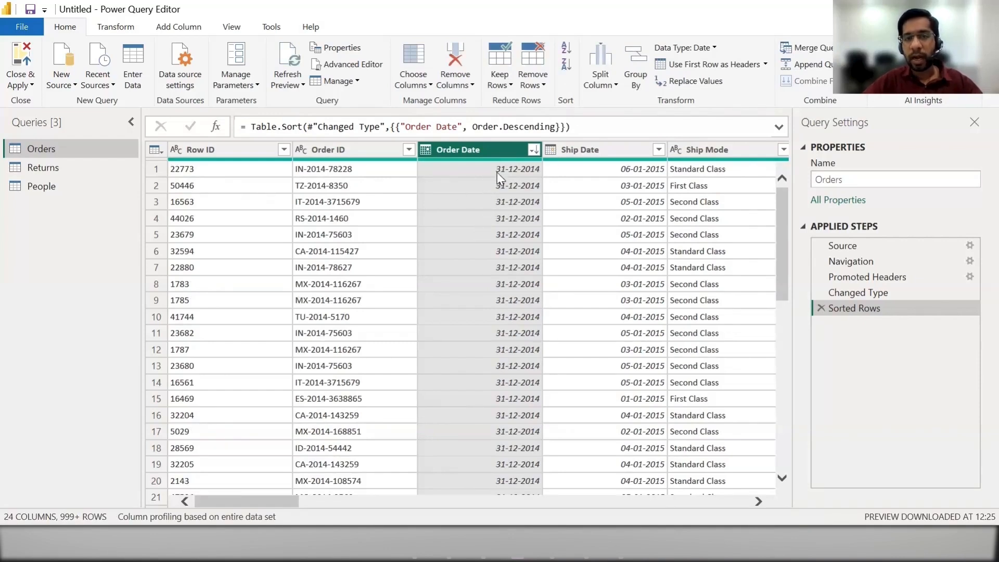
click(498, 173)
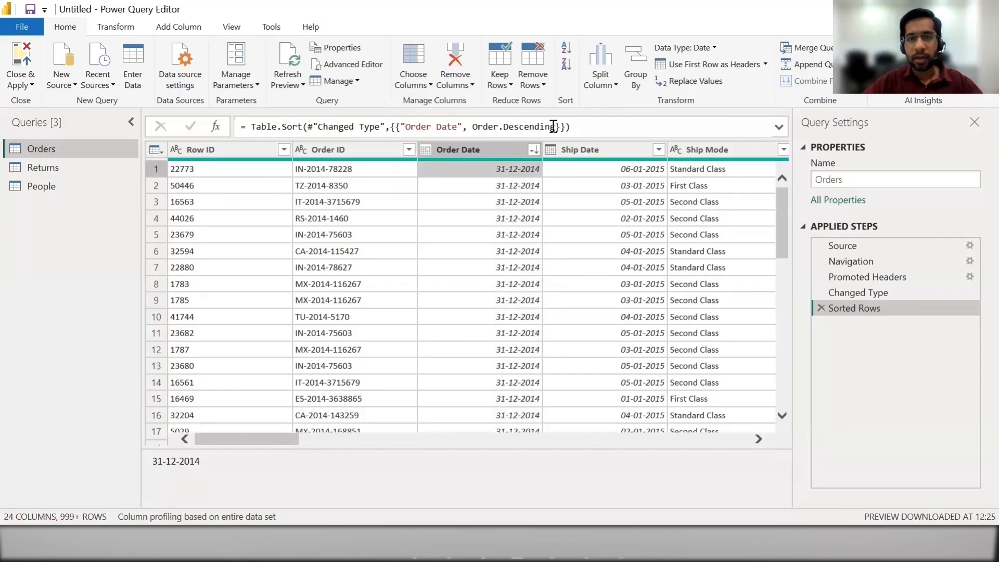
scroll(504, 239, down, 11)
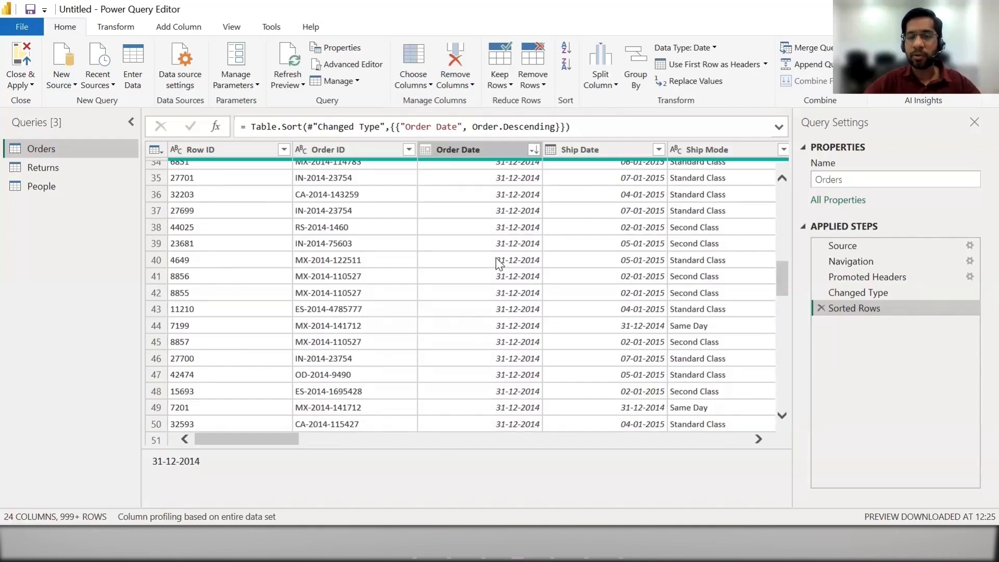
scroll(672, 273, up, 6)
scroll(673, 276, up, 5)
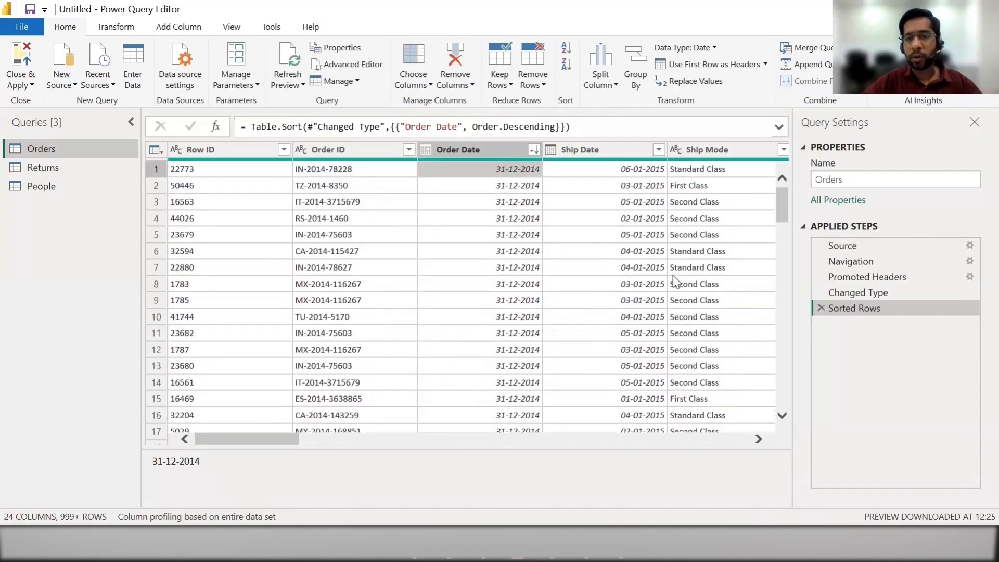